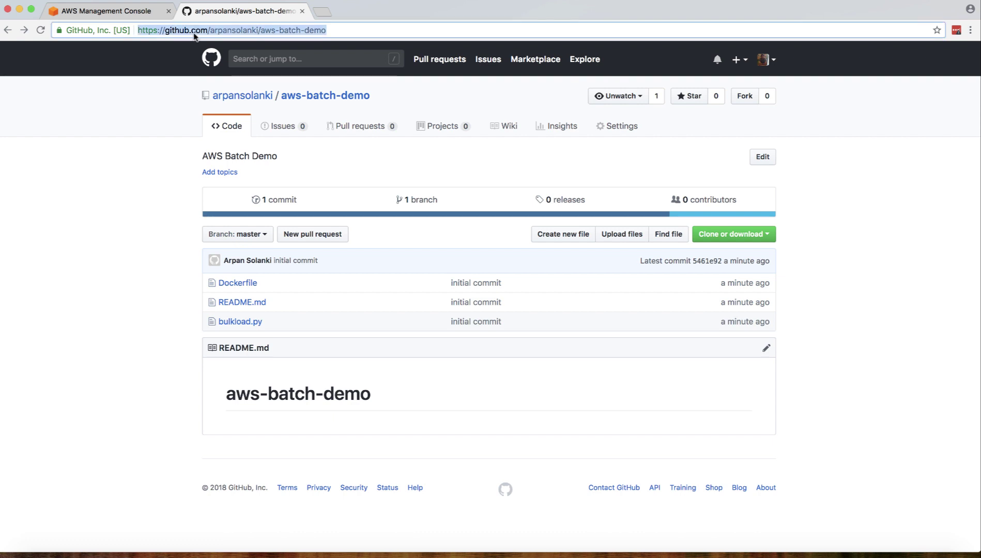
- Review the address of the aws-batch-demo repository on GitHub and open its Dockerfile
click(193, 34)
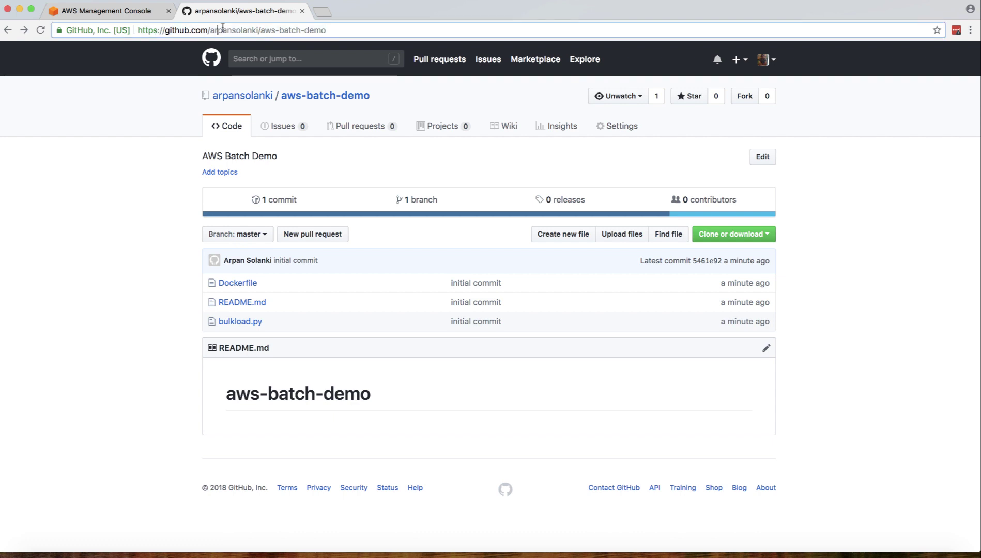
drag(210, 30, 257, 30)
click(255, 30)
click(338, 33)
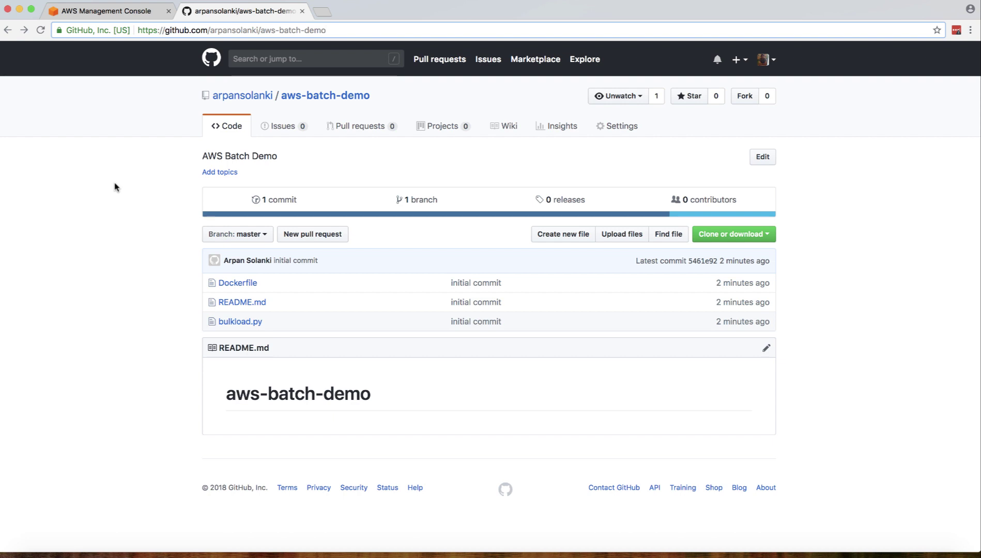
click(238, 286)
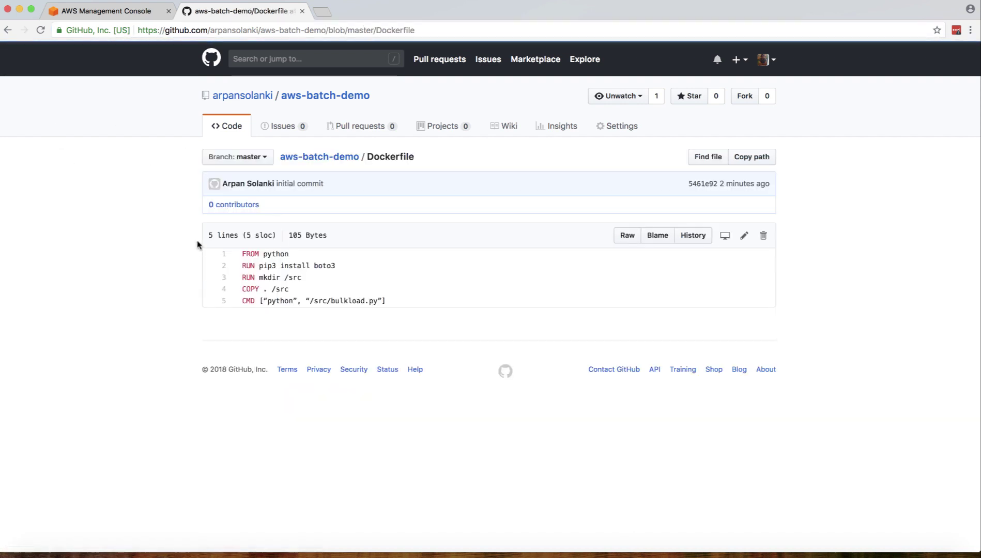
- Open bulkload.py, examine its DynamoDB table name and nested item-writing loops, and return to the repository's file list
click(319, 157)
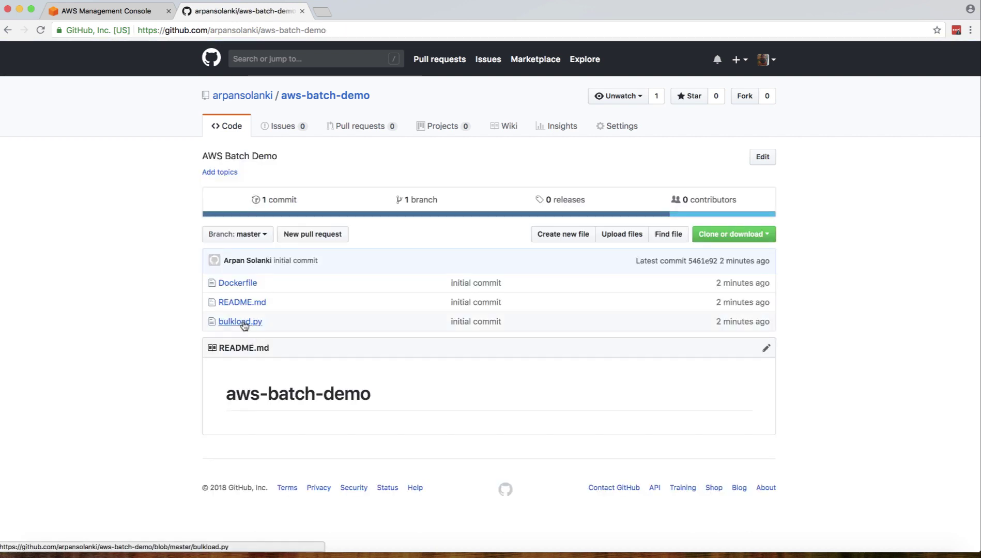
click(242, 322)
scroll(290, 326, down, 3)
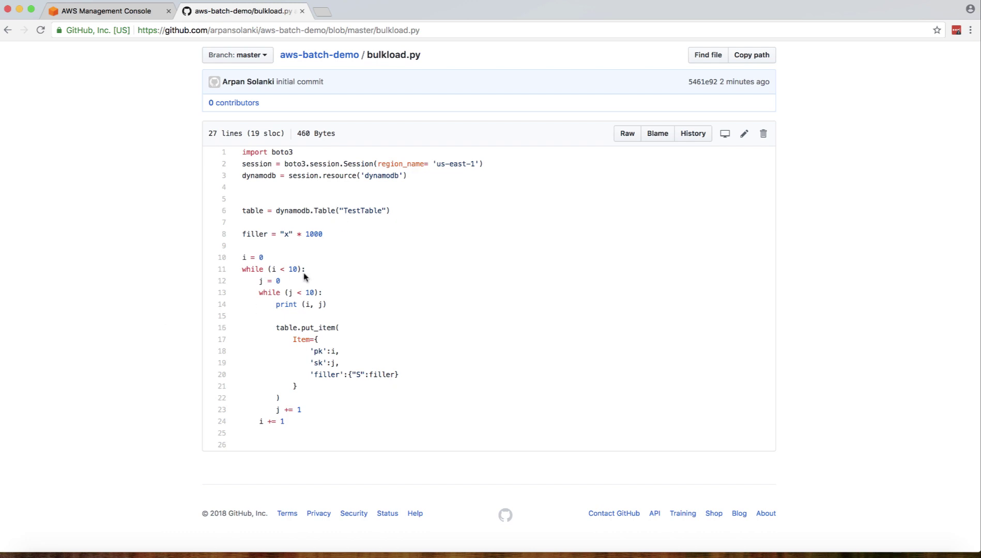
double_click(357, 209)
click(366, 258)
double_click(362, 210)
click(365, 254)
drag(282, 256, 290, 403)
click(291, 362)
click(337, 60)
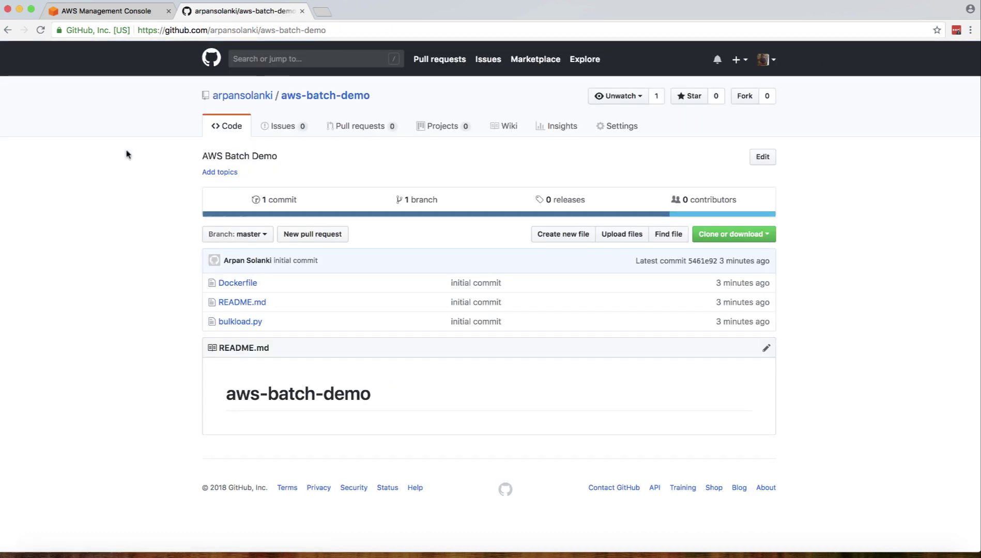
- Open the Dockerfile and examine the CMD line that runs the /src/bulkload.py script
click(227, 286)
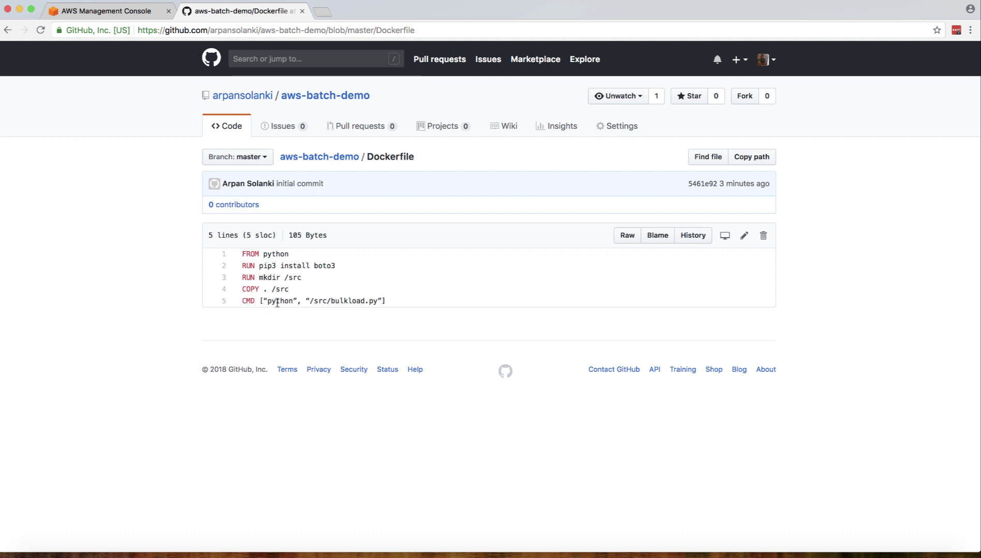
drag(309, 301, 374, 300)
click(363, 286)
- Switch to Terminal and list the files in the bulkload folder
click(760, 551)
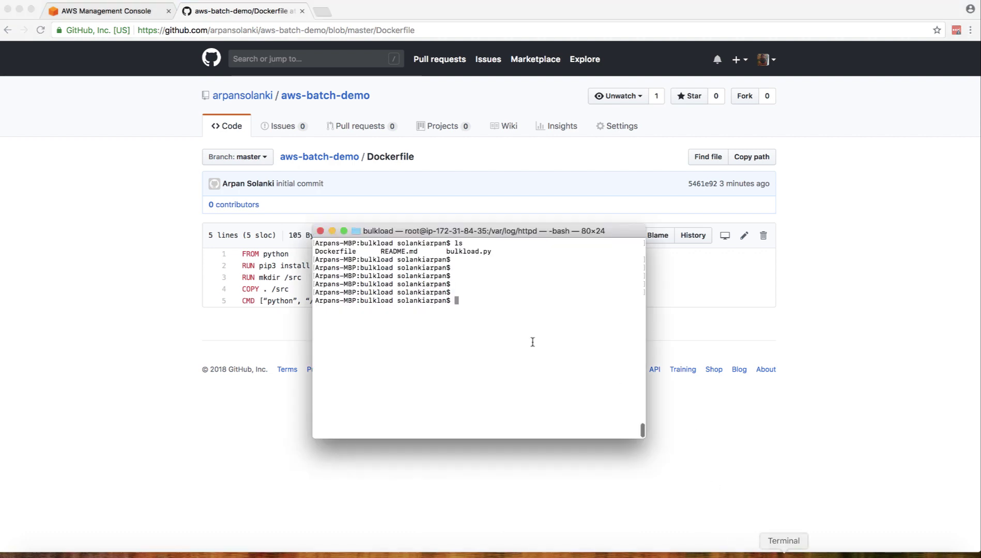
text(ls)
key(Return)
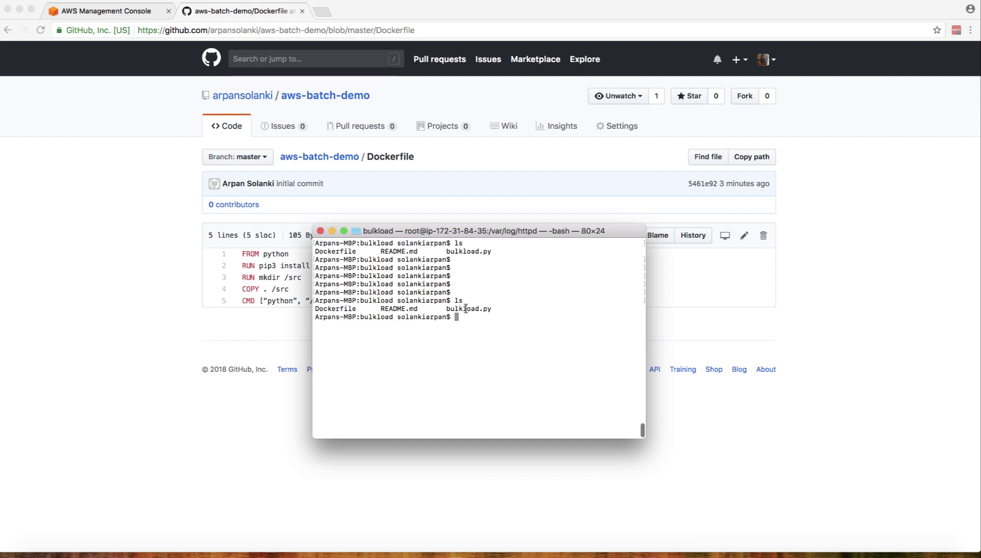
- Build a Docker image from the current folder, tagged bjjware/aws-batch-demo
text(docker build -t bjjware/aws-batch-demo .)
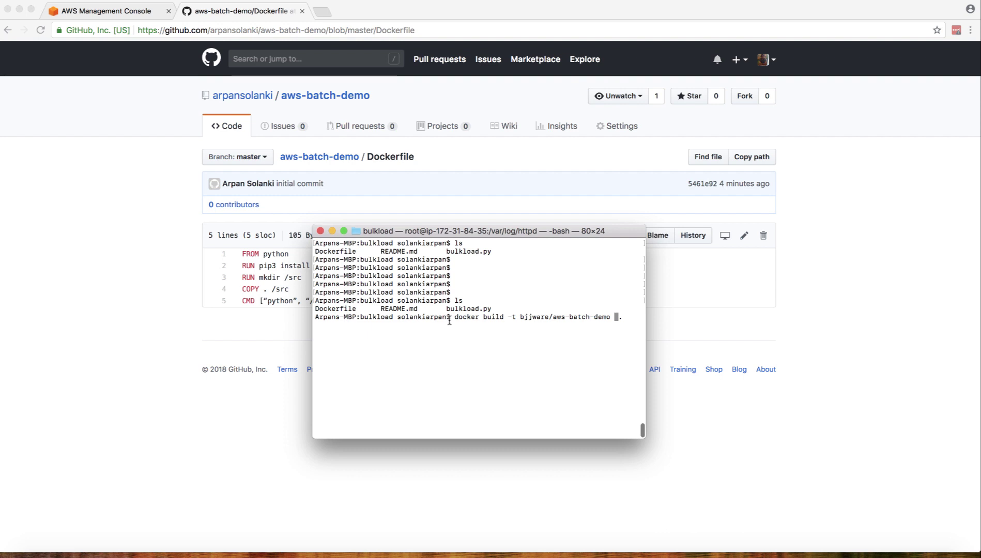
drag(454, 316, 601, 322)
click(598, 343)
key(Right)
key(Left)
key(BackSpace)
key(Right)
drag(610, 317, 521, 315)
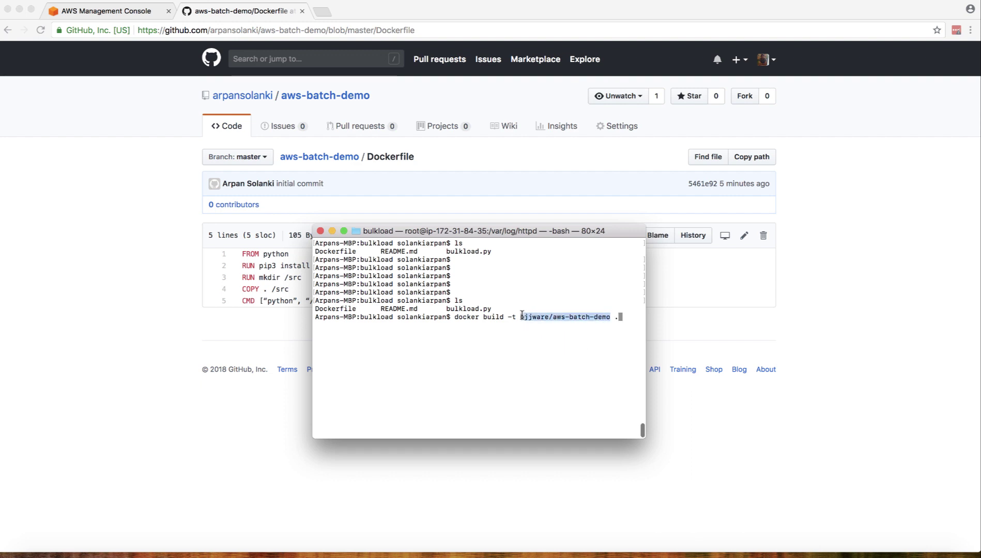
click(522, 316)
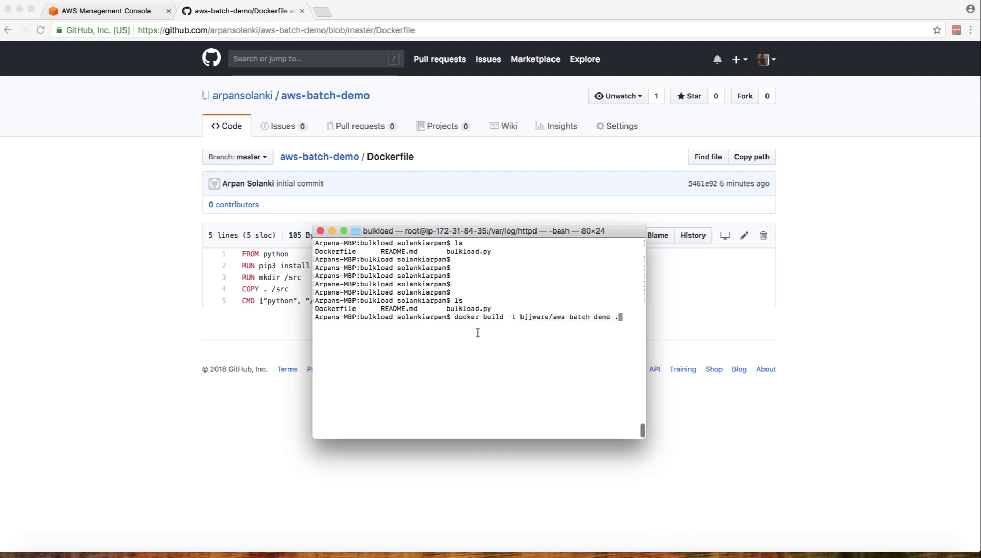
key(Return)
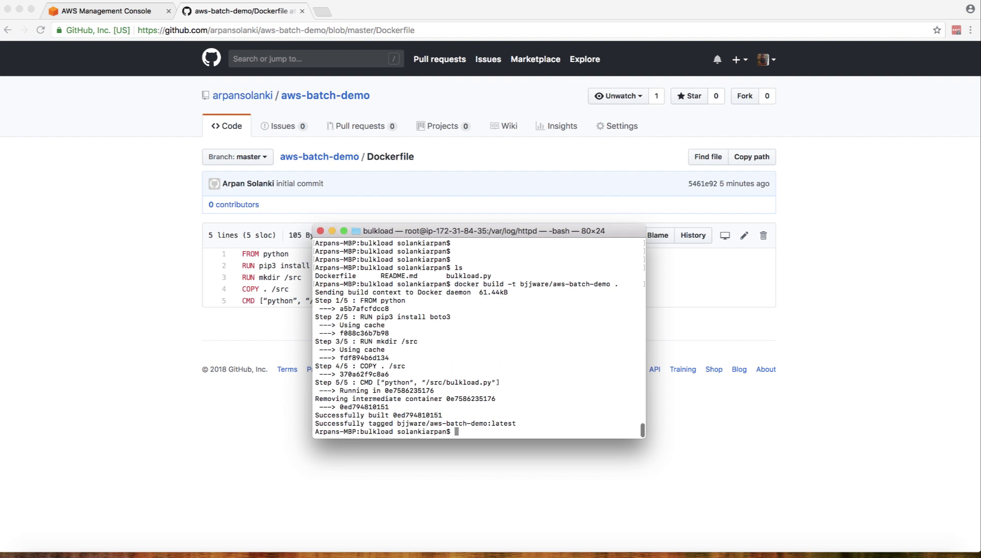
- Push the bjjware/aws-batch-demo image to its Docker Hub repository
text(docker push bjjware/aws-ba)
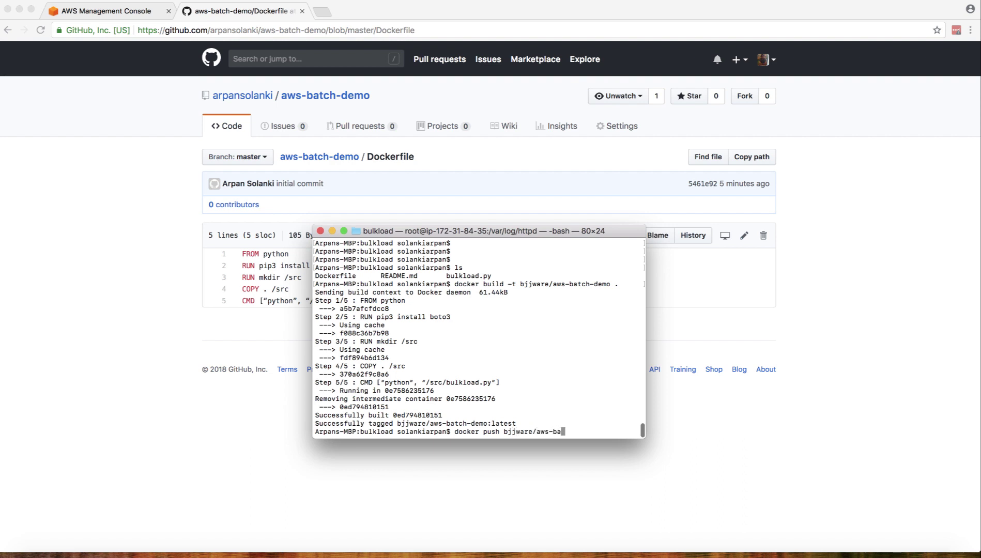
text(tch-demo)
key(Return)
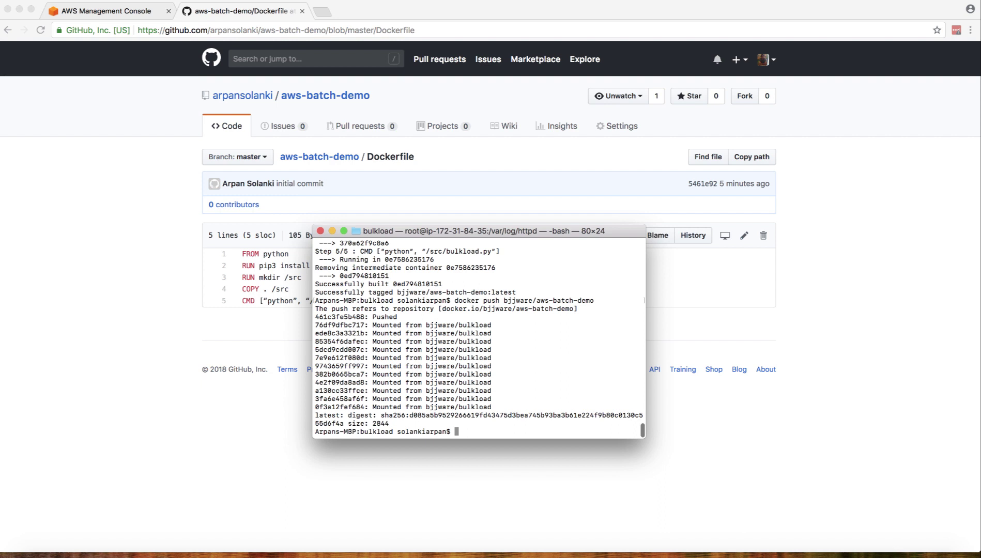
- Switch to the browser and open hub.docker.com in a new tab to view the account's repositories
click(325, 13)
text(hub.docker.com)
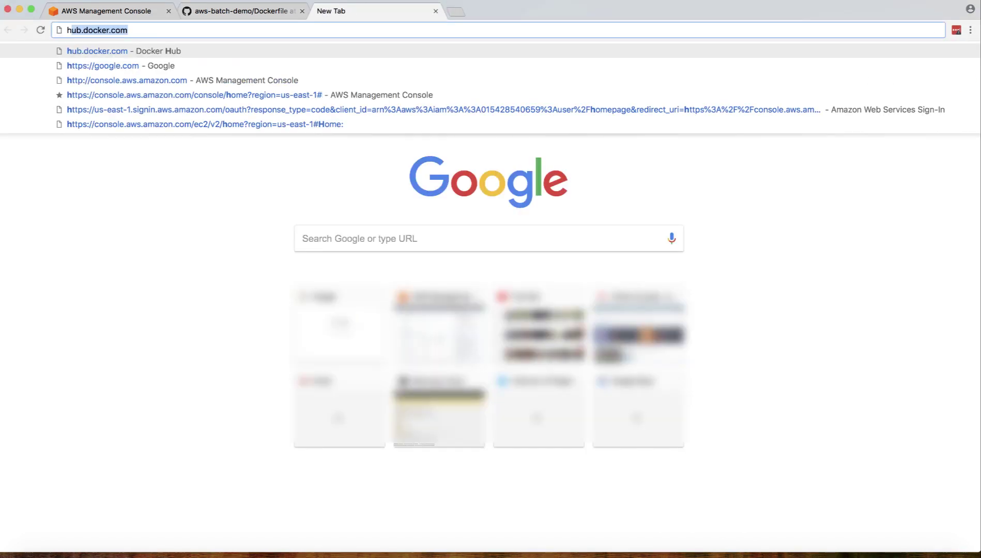
key(Return)
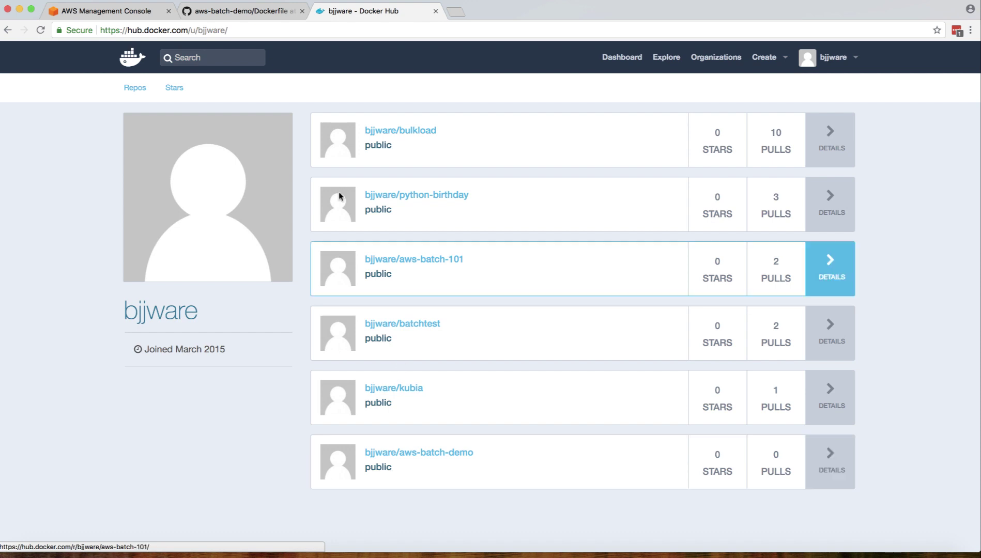
- Return to the AWS Management Console, open AWS Batch, skip the getting-started wizard and show the compute environments
click(110, 8)
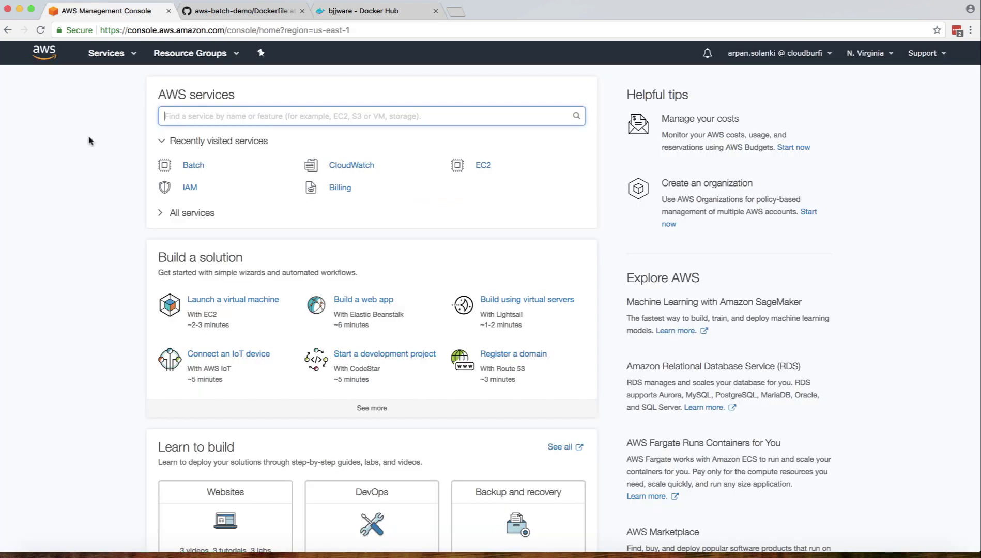
click(192, 166)
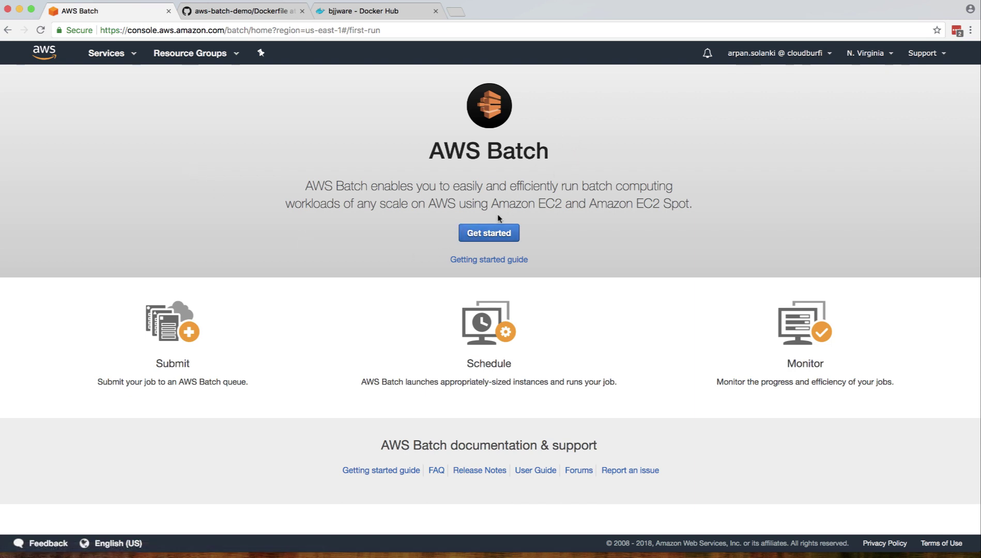
click(501, 234)
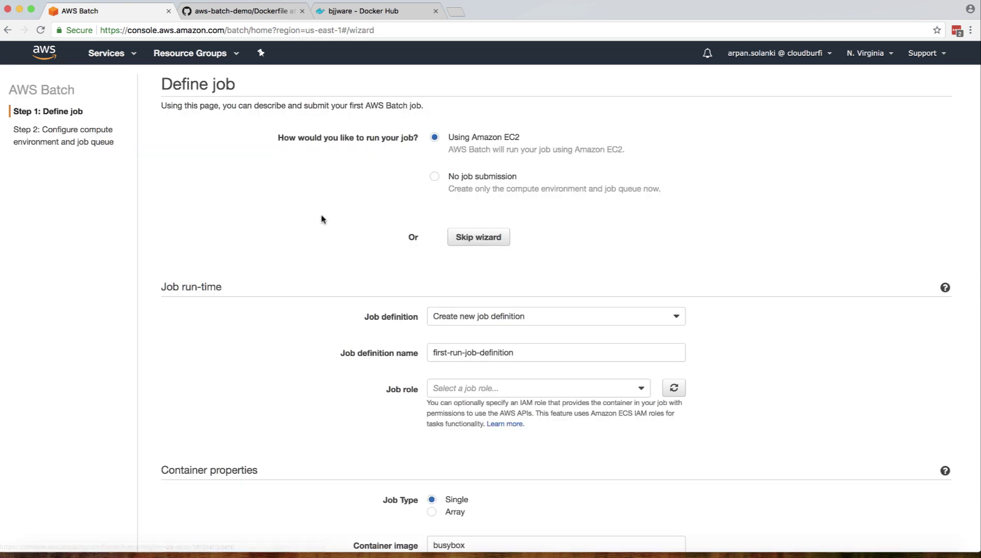
click(480, 245)
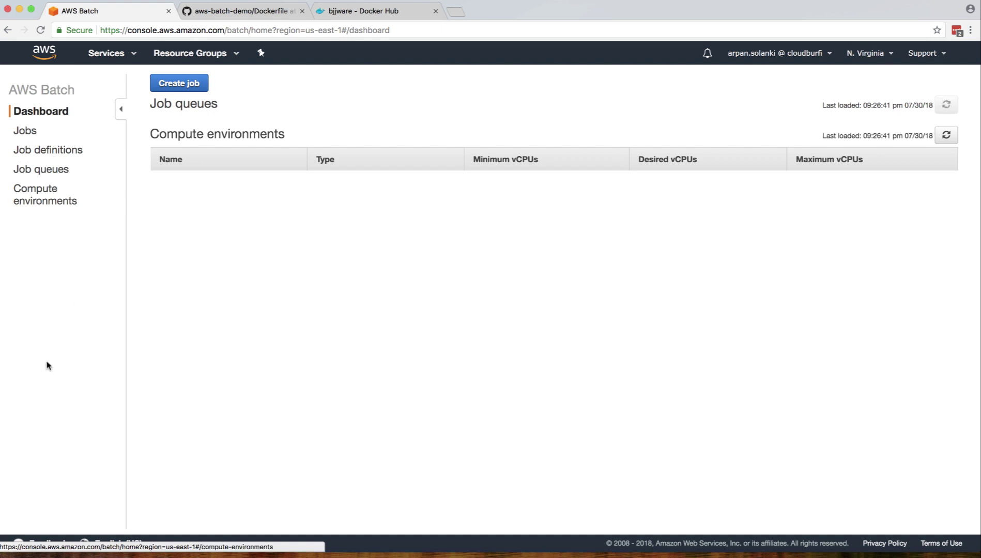
click(45, 207)
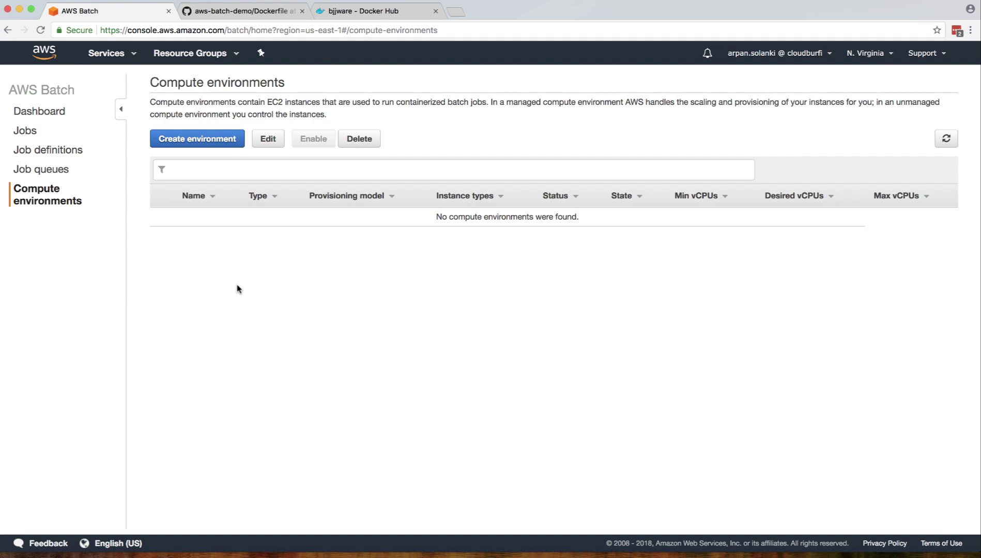
- Start creating a compute environment and name it aws-batch-demo-env
click(218, 143)
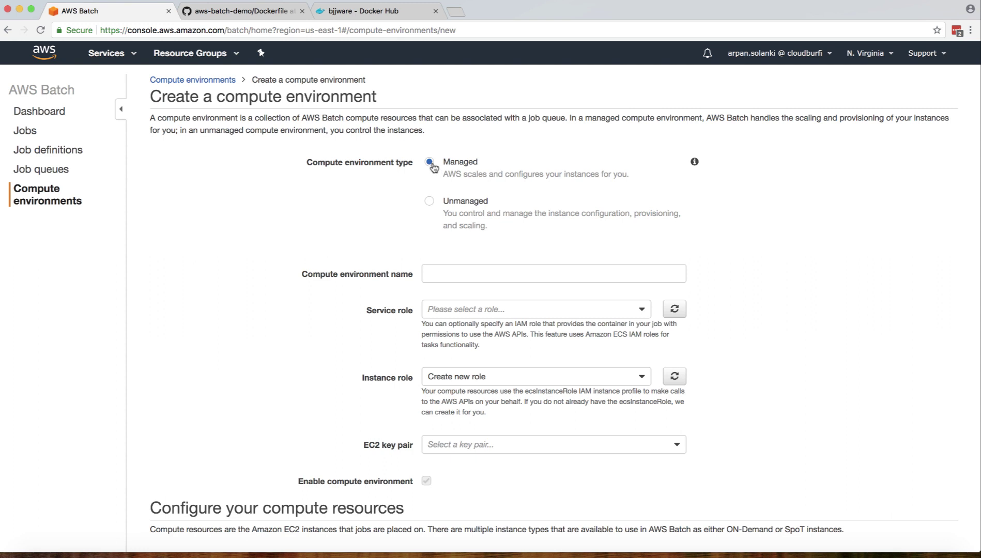
click(437, 273)
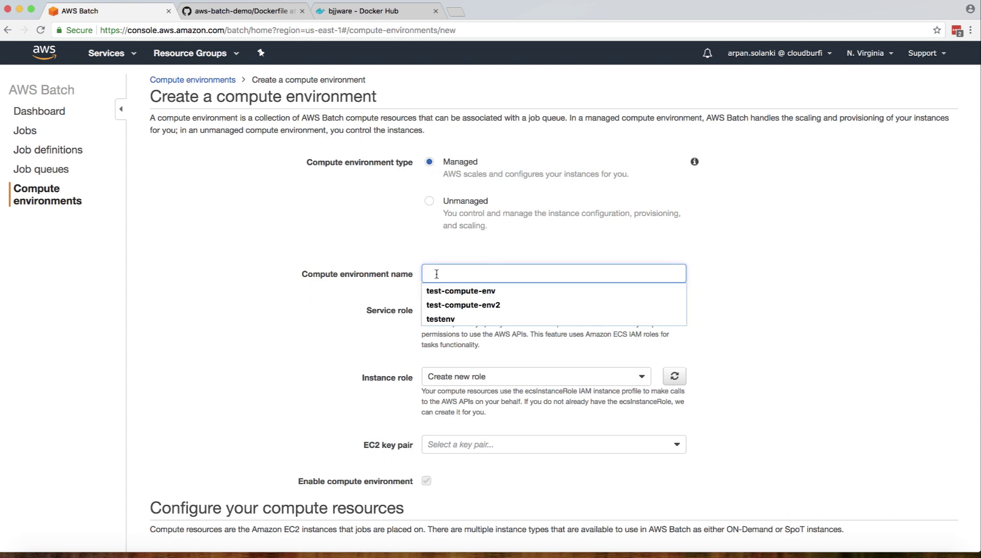
text(aws-batch-d)
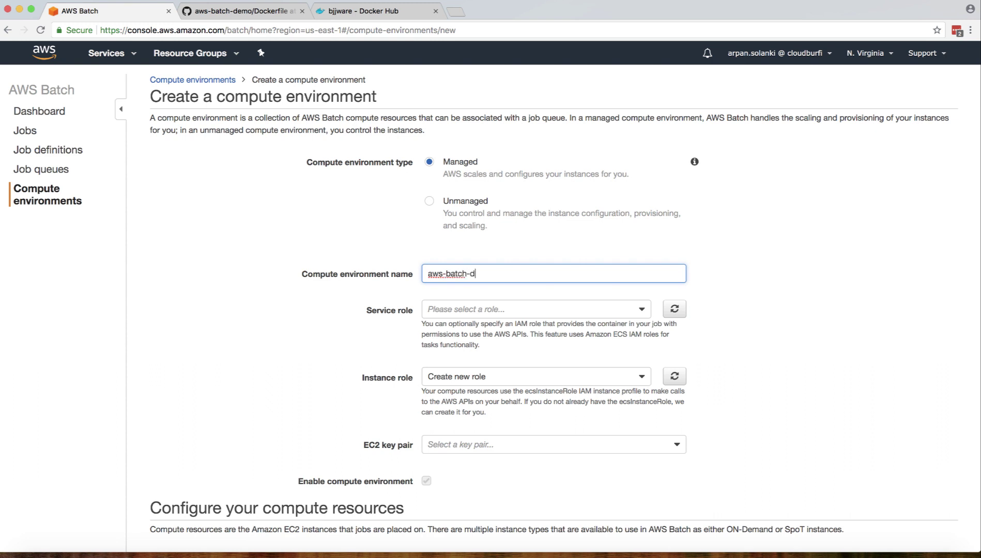
text(emo-env)
- Set both the service role and the instance role to Create new role, and choose the nvirginia EC2 key pair
click(460, 309)
click(462, 325)
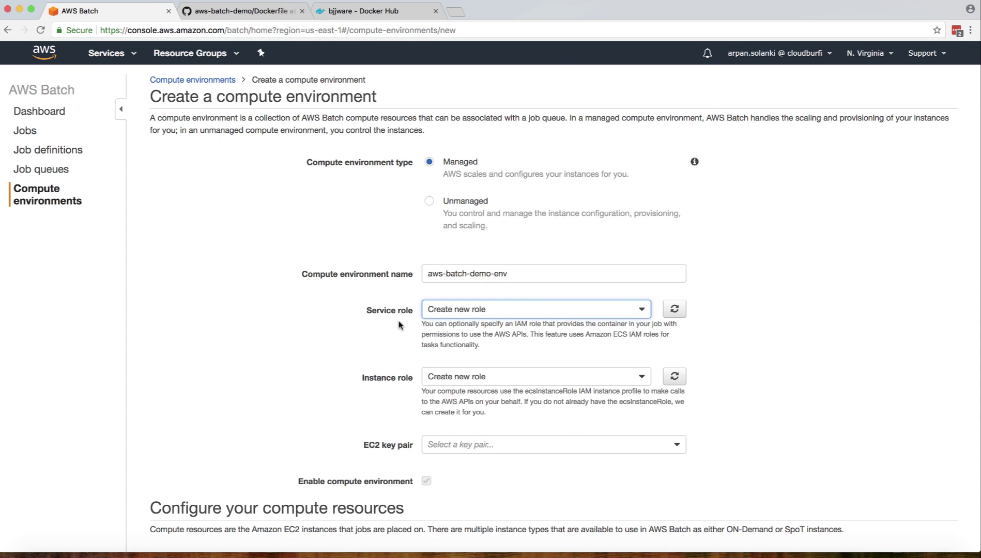
click(451, 381)
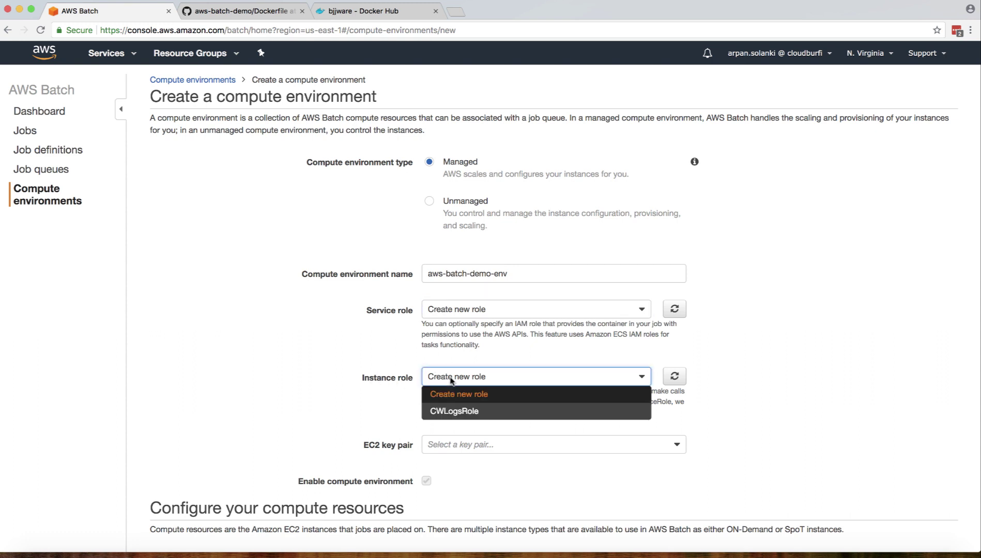
click(455, 394)
click(439, 444)
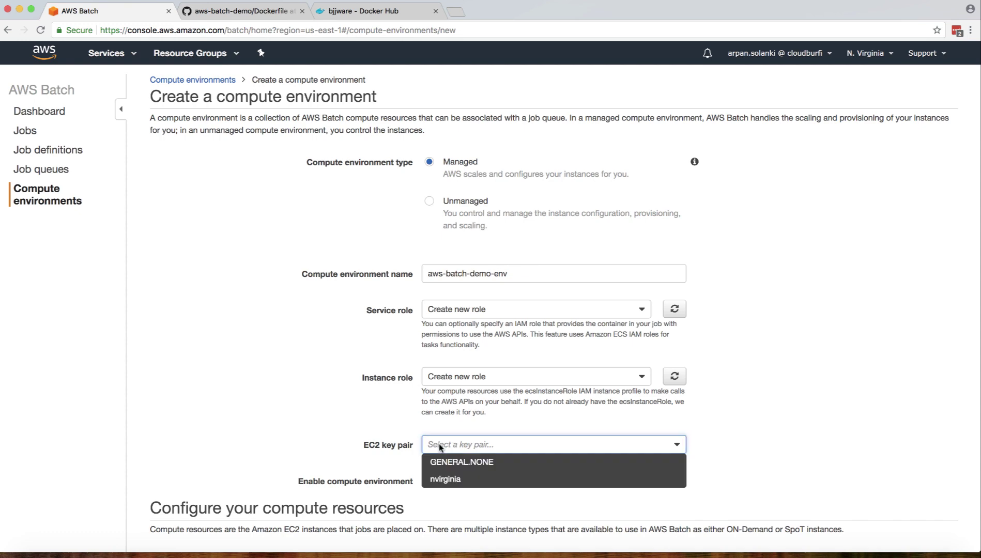
click(443, 479)
- Set the compute resources to 1 desired vCPU and 4 maximum vCPUs
scroll(312, 399, down, 3)
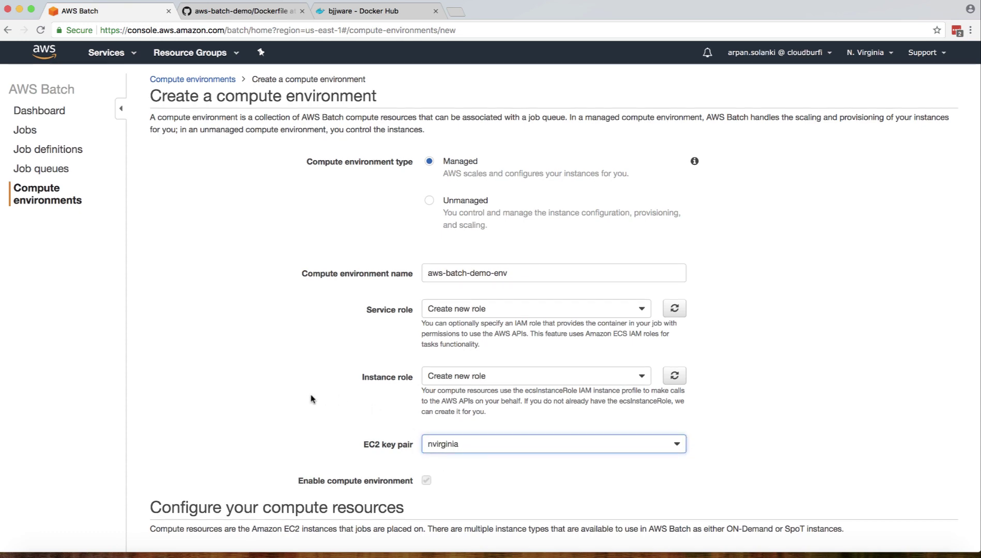
scroll(311, 398, up, 1)
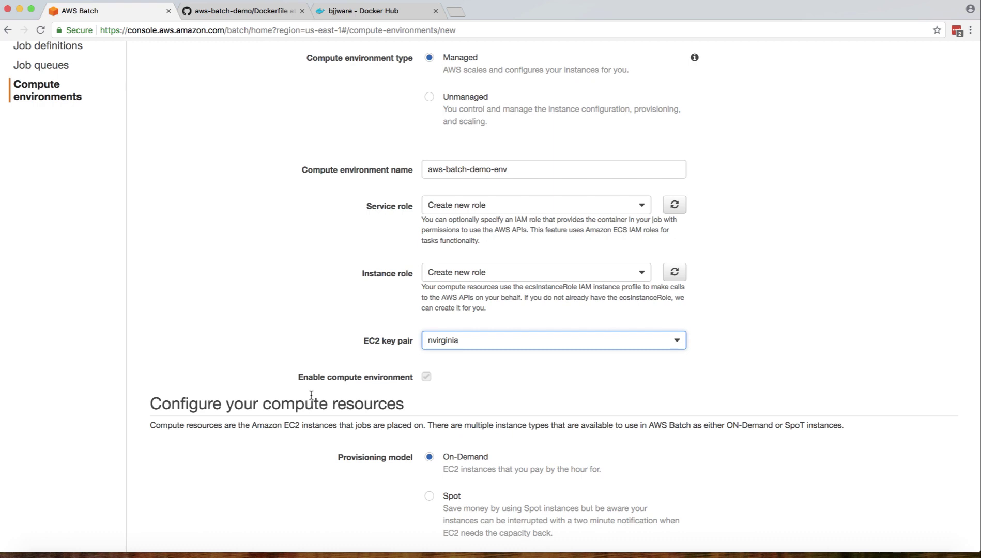
scroll(304, 371, down, 5)
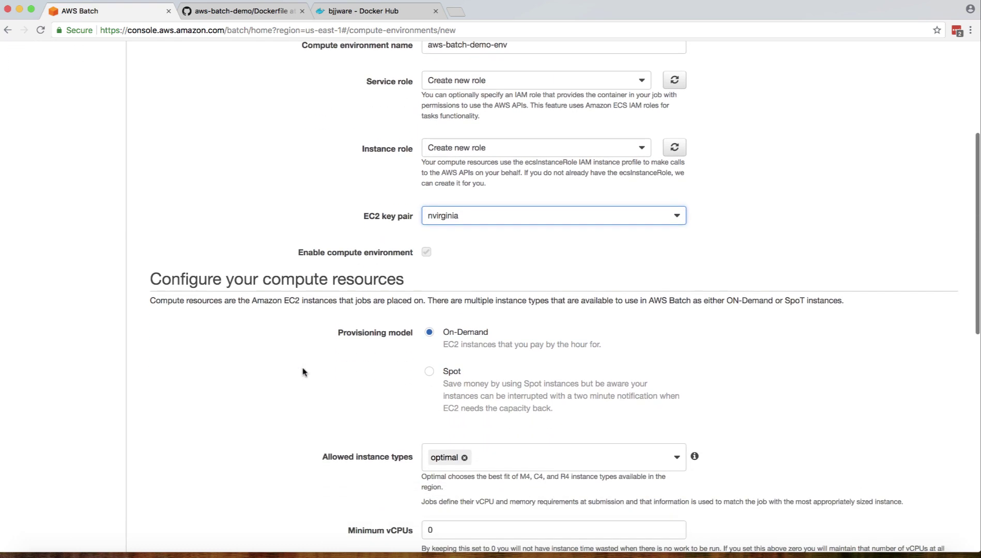
scroll(344, 340, down, 6)
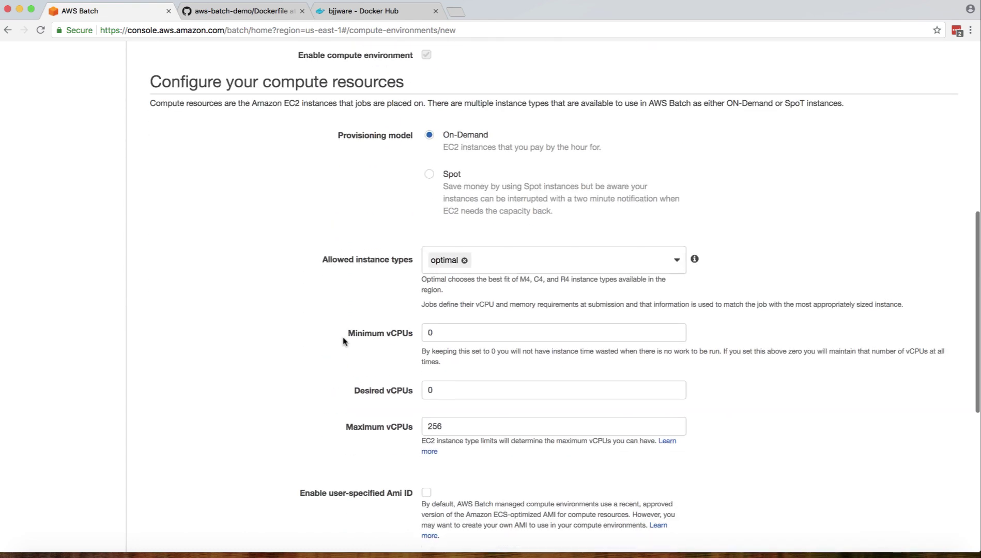
click(439, 319)
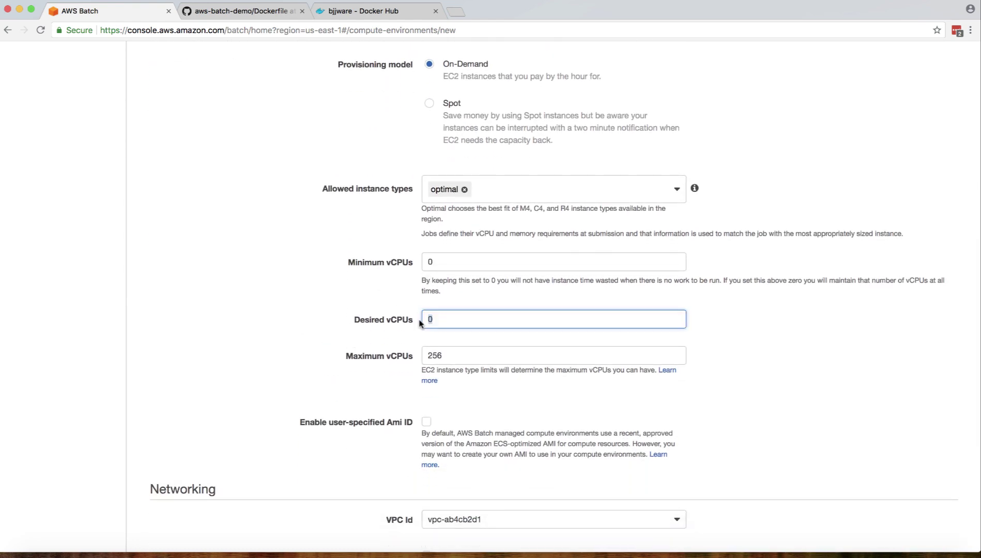
key(BackSpace)
text(1)
key(Tab)
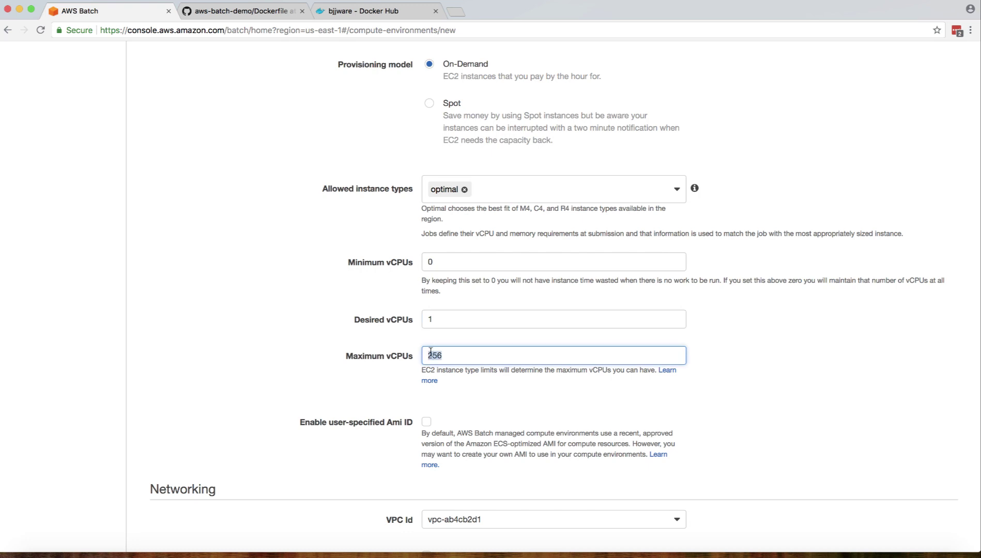
text(4)
key(shift+Tab)
key(shift+Tab)
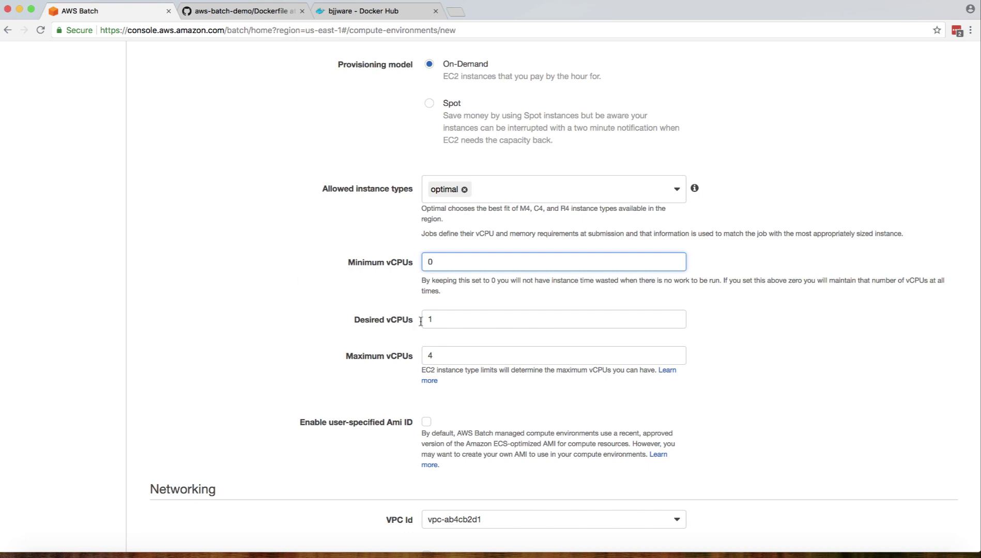
key(Tab)
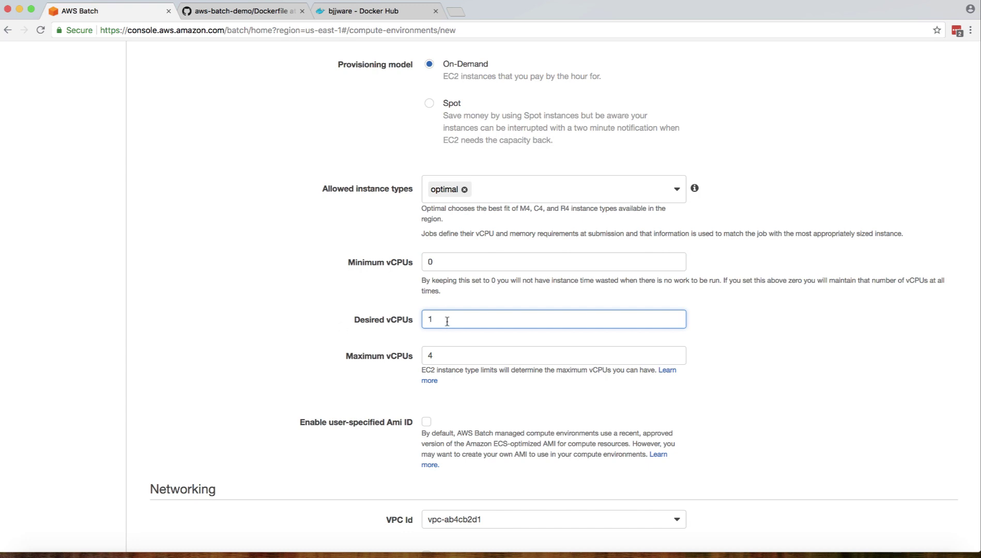
click(437, 353)
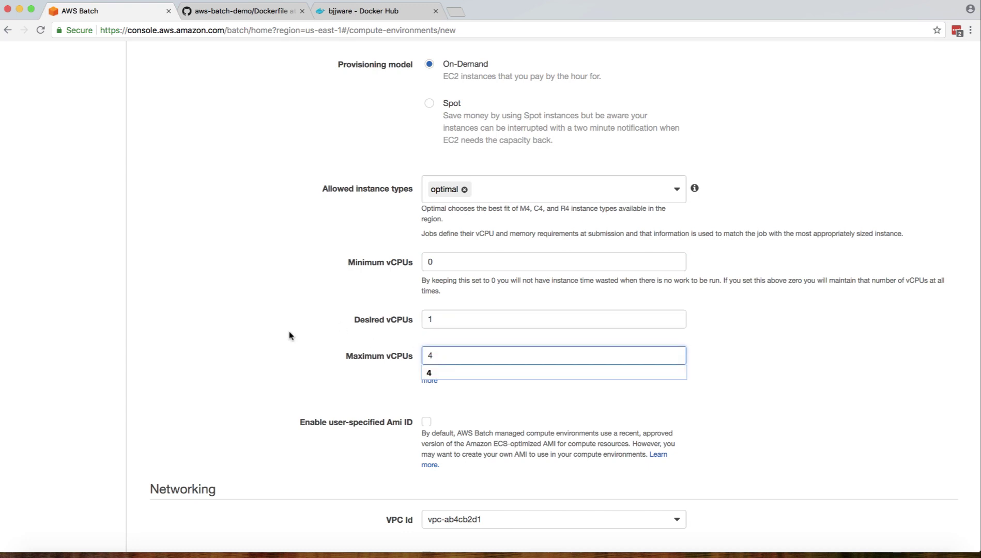
click(277, 336)
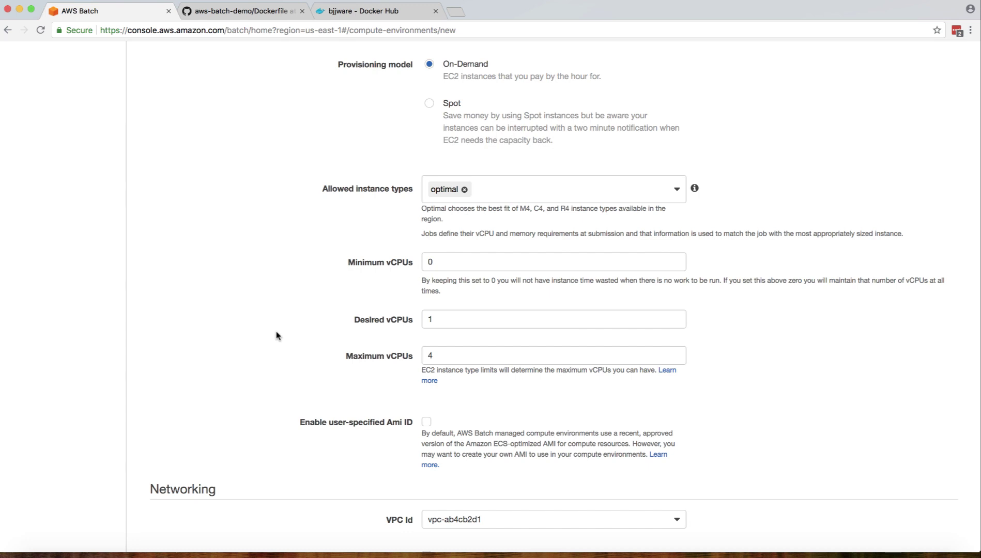
- Add an EC2 tag to the compute environment with the key Name and the value aws-batch-demo
scroll(276, 336, down, 5)
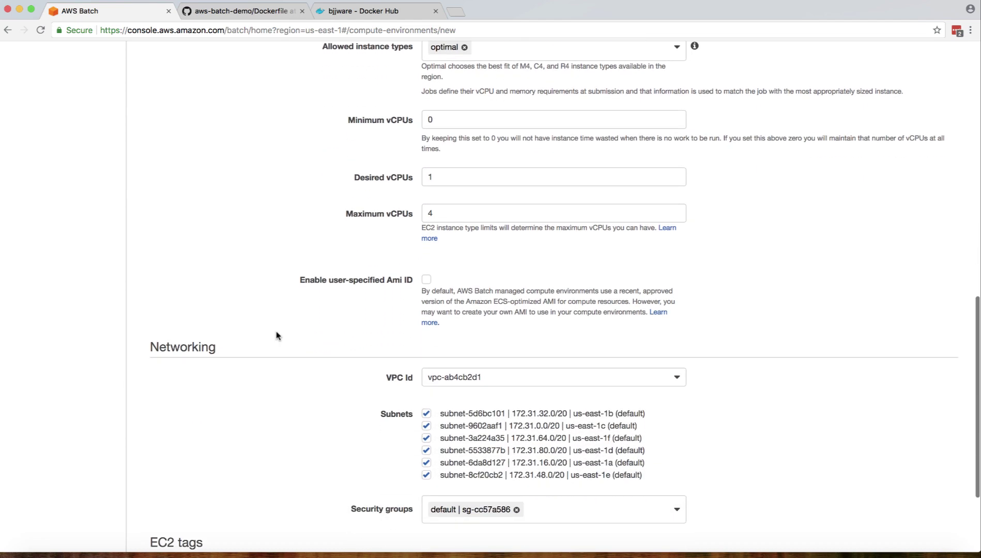
scroll(315, 306, down, 1)
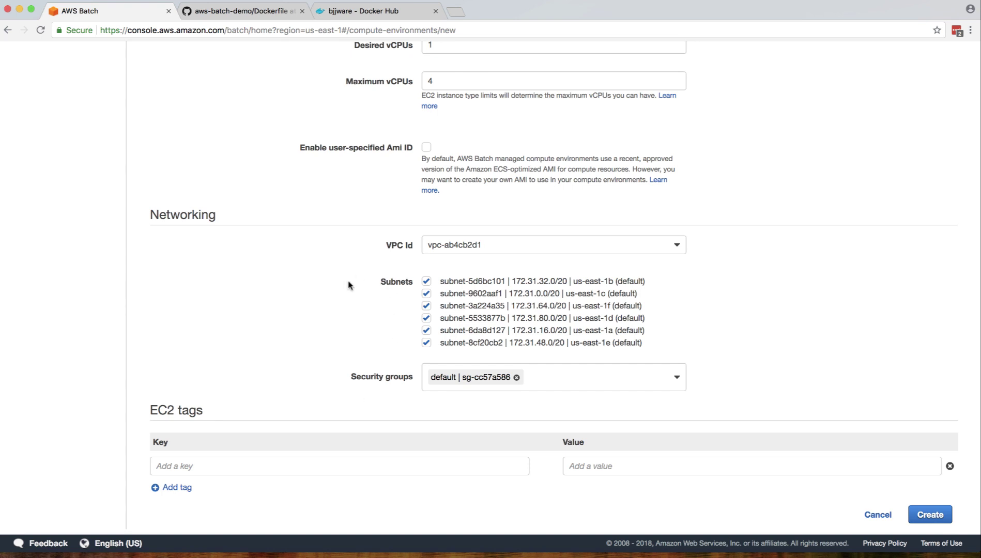
click(300, 467)
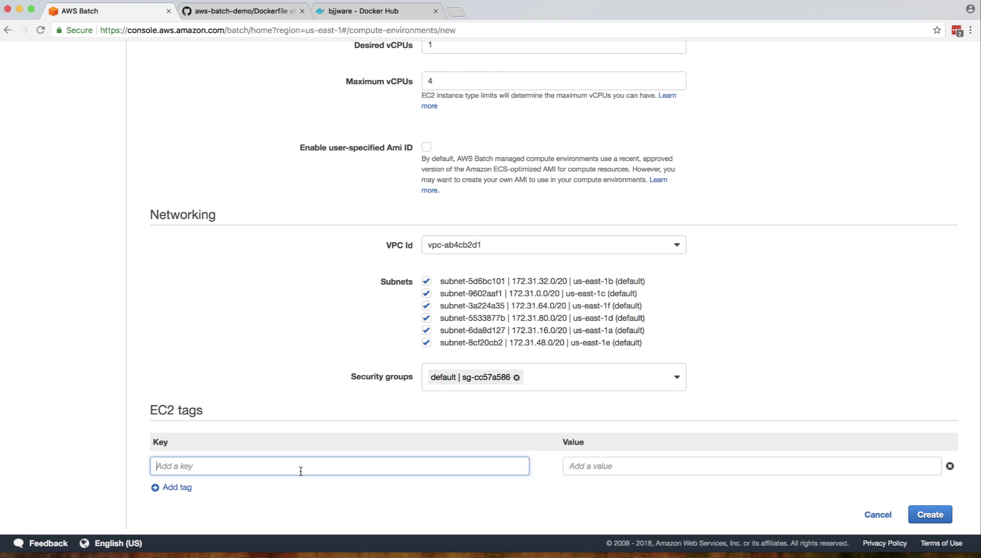
text(NAme)
key(BackSpace)
key(BackSpace)
key(BackSpace)
text(ame)
click(594, 466)
text(aws)
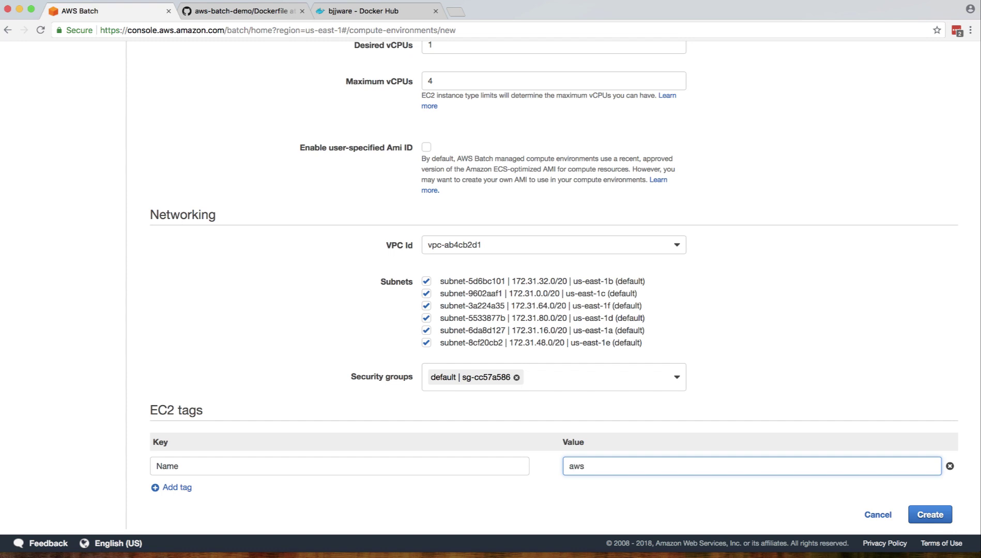
text(-batch-demo)
- Review the compute environment settings, create the environment and refresh the list of compute environments
scroll(915, 383, up, 15)
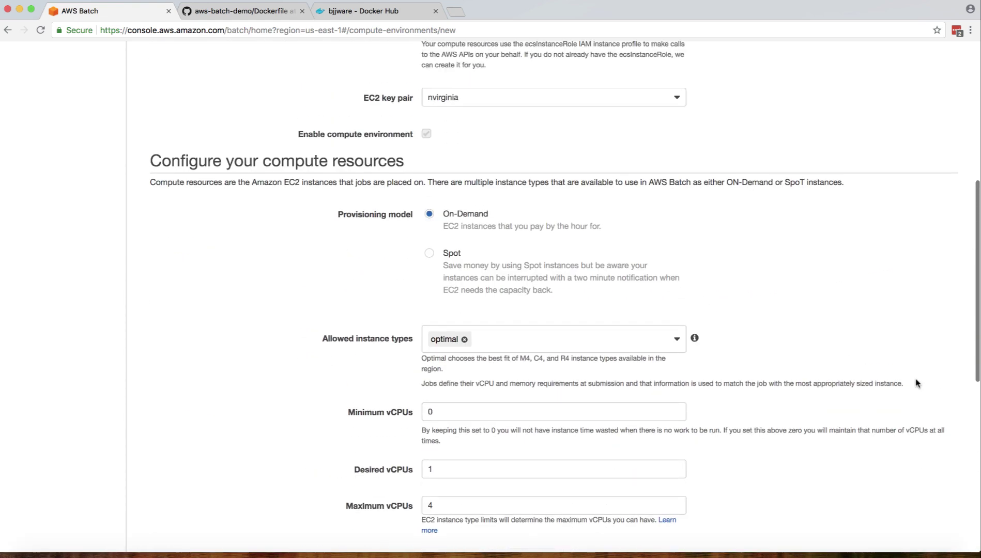
scroll(916, 383, up, 3)
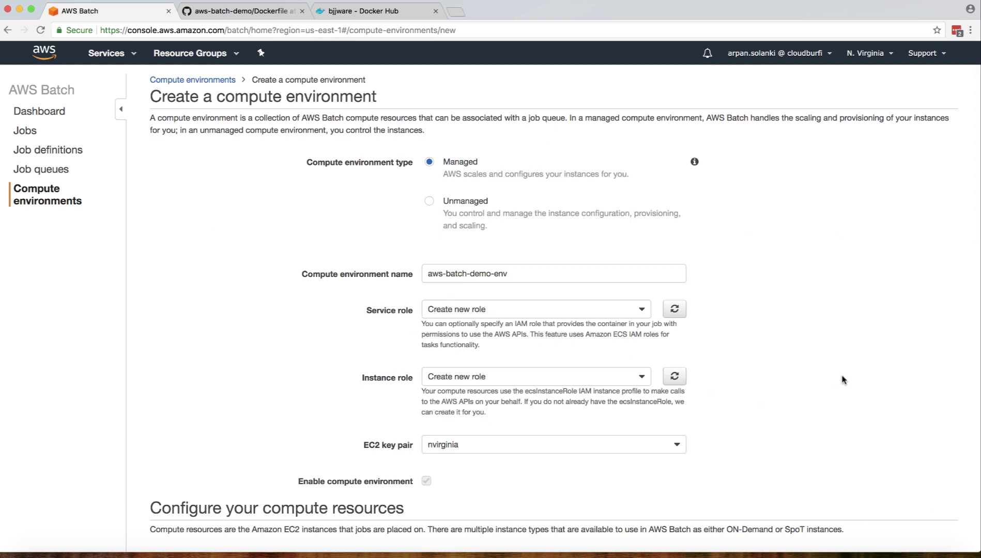
scroll(858, 371, down, 1)
scroll(858, 371, down, 3)
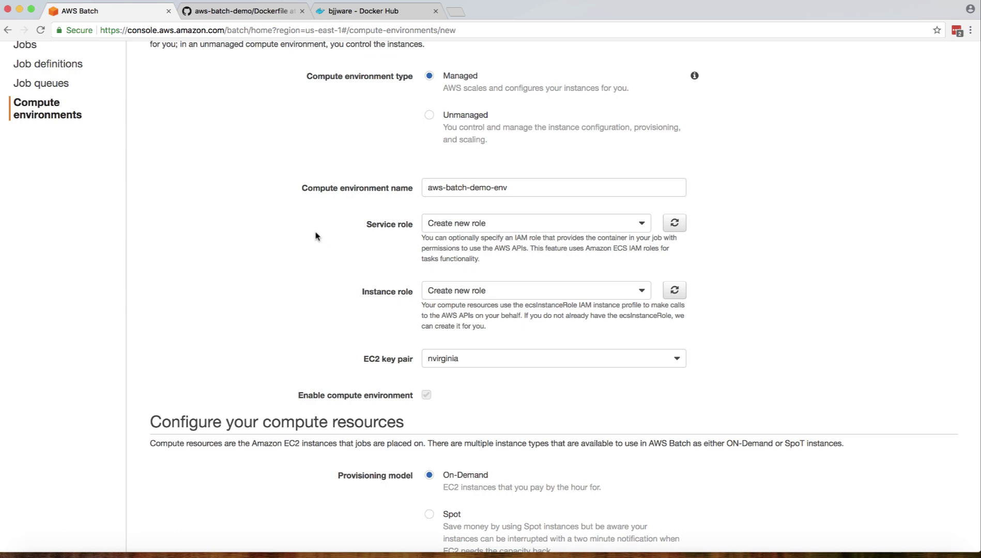
scroll(318, 235, down, 13)
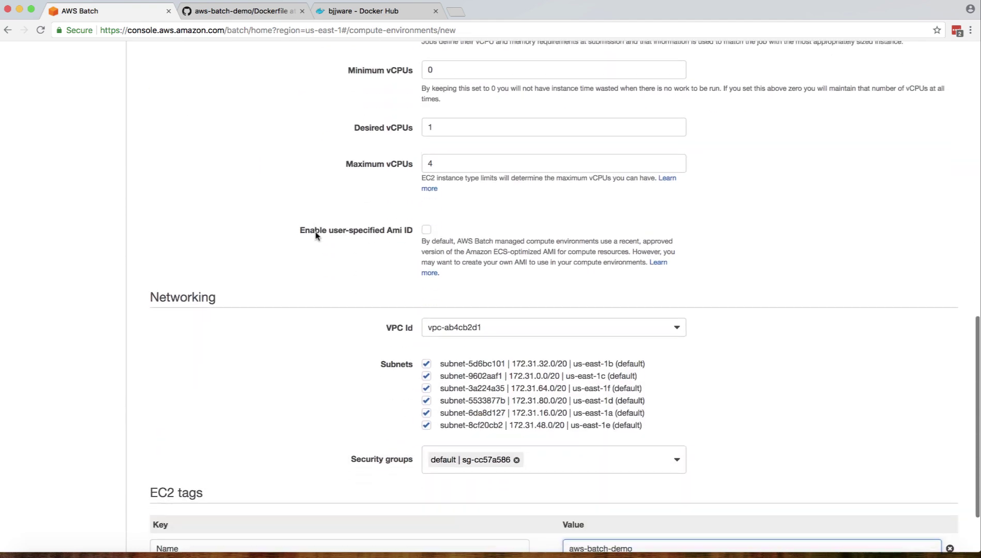
click(917, 515)
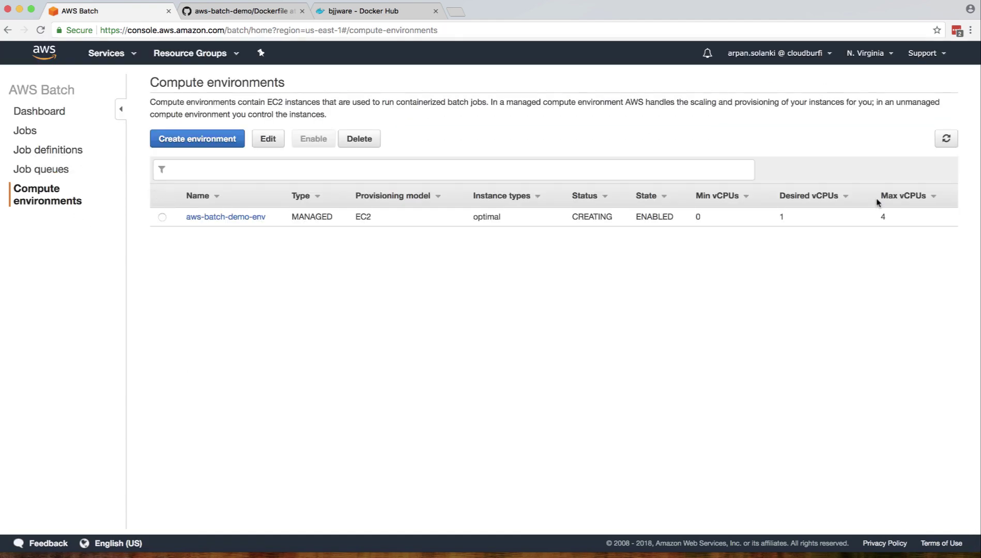
click(946, 139)
- Start creating a job queue named aws-batch-demo-queue with a priority of 100
click(34, 170)
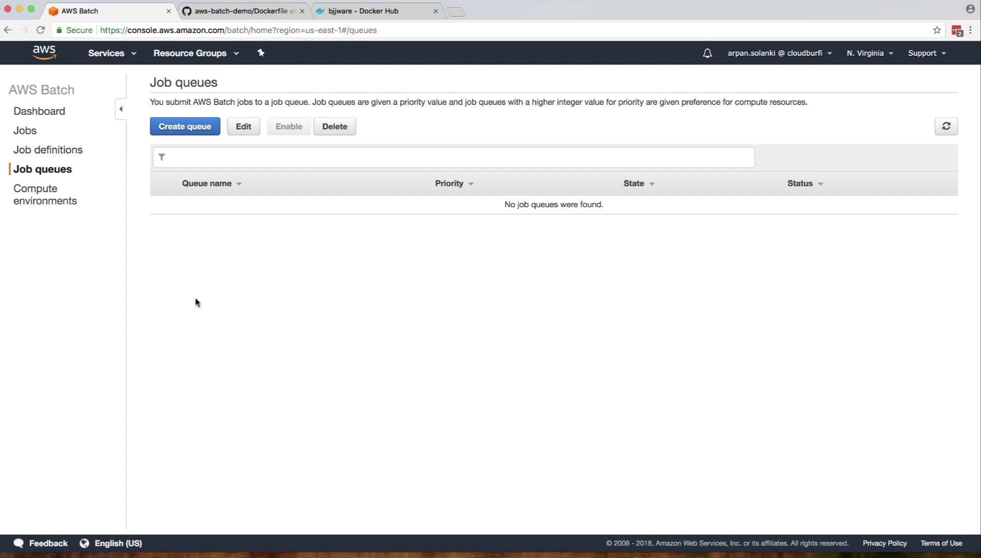
click(184, 129)
click(433, 149)
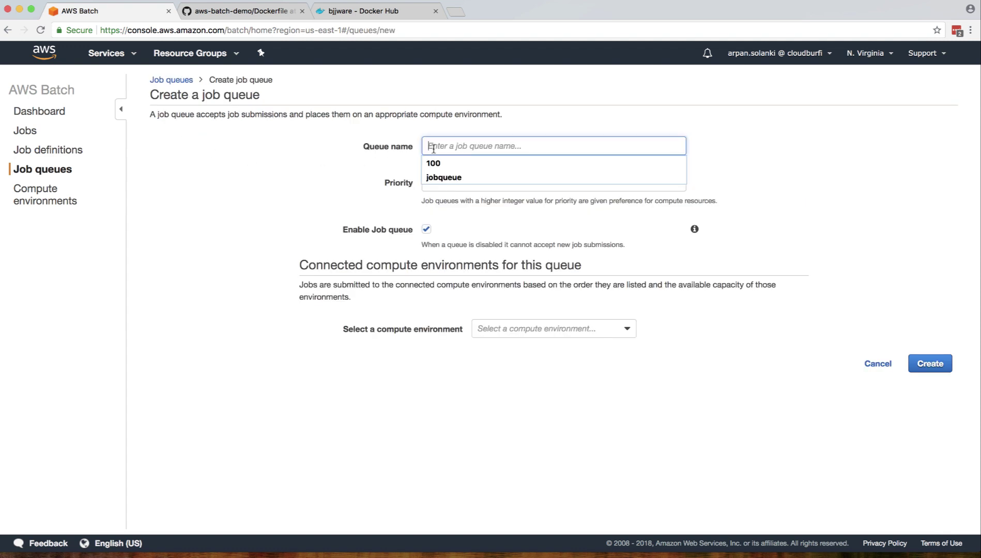
text(aws-)
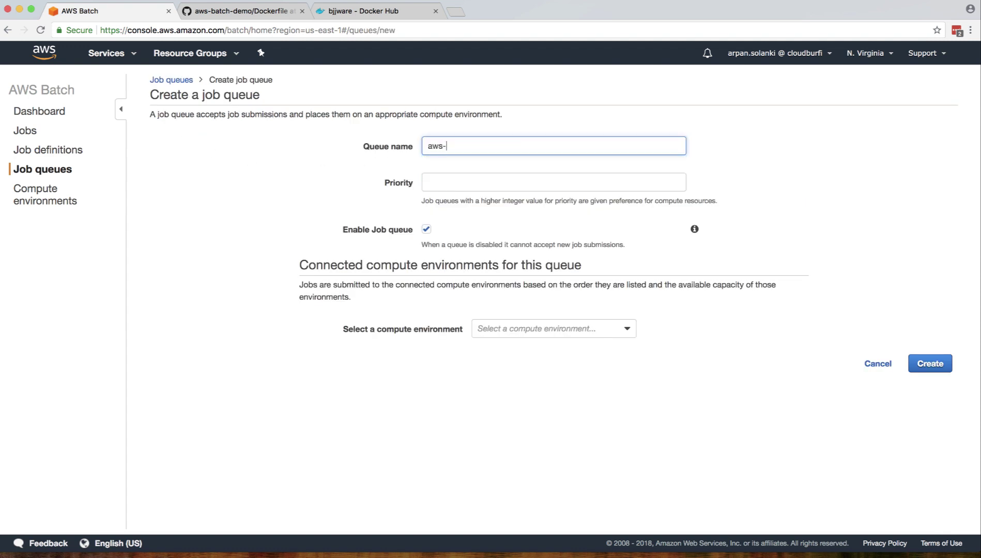
text(batch-demo-queue)
key(Tab)
text(100)
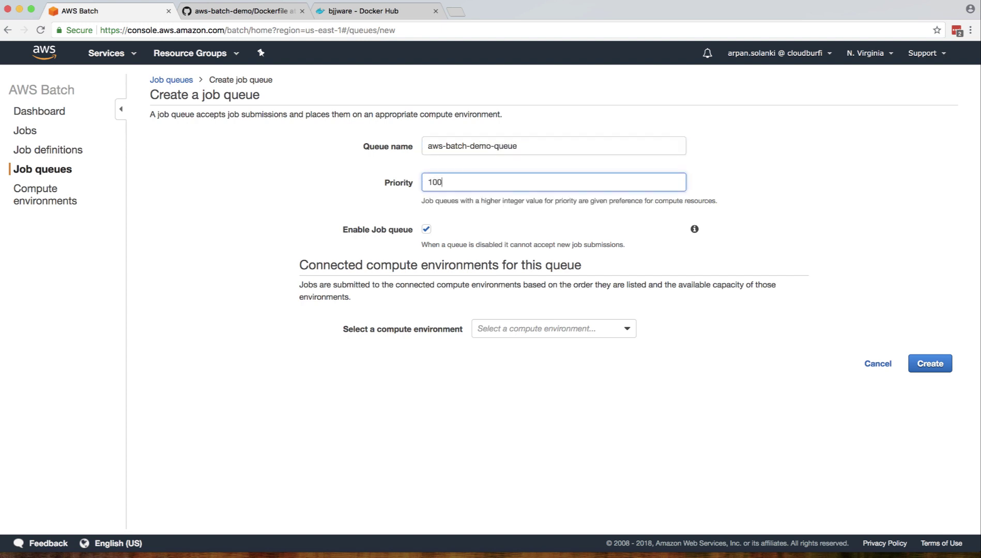
click(247, 166)
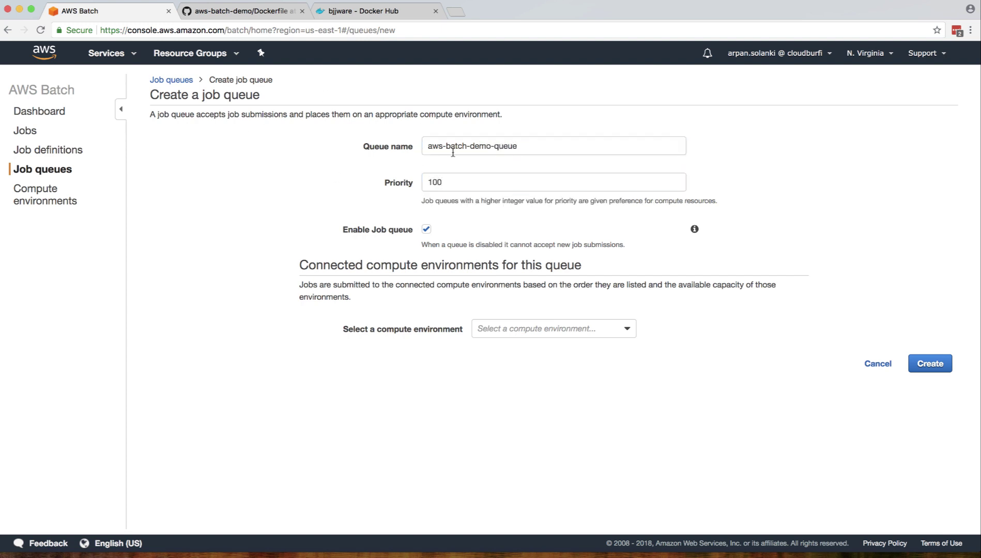
click(449, 183)
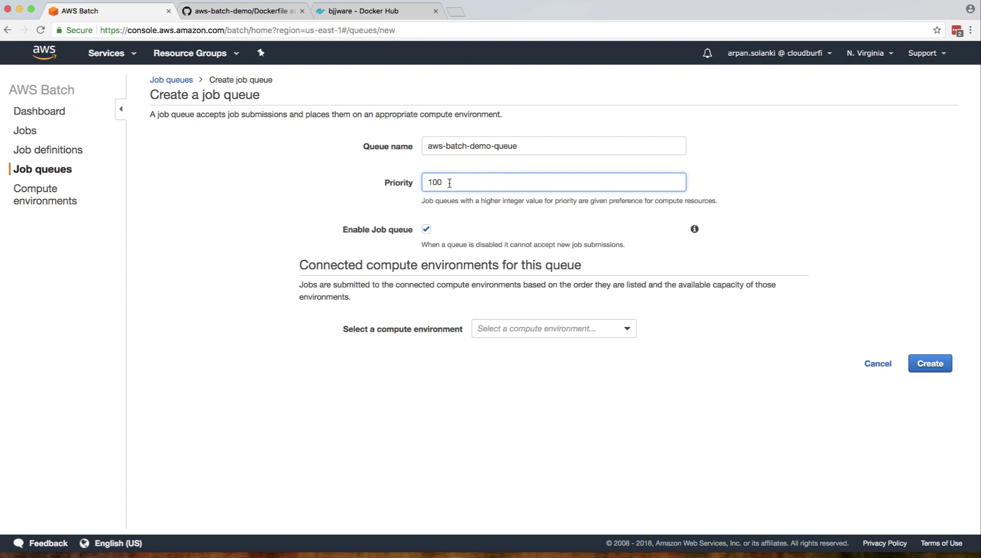
- Connect the aws-batch-demo-env compute environment to the job queue and create the queue
click(499, 331)
click(500, 345)
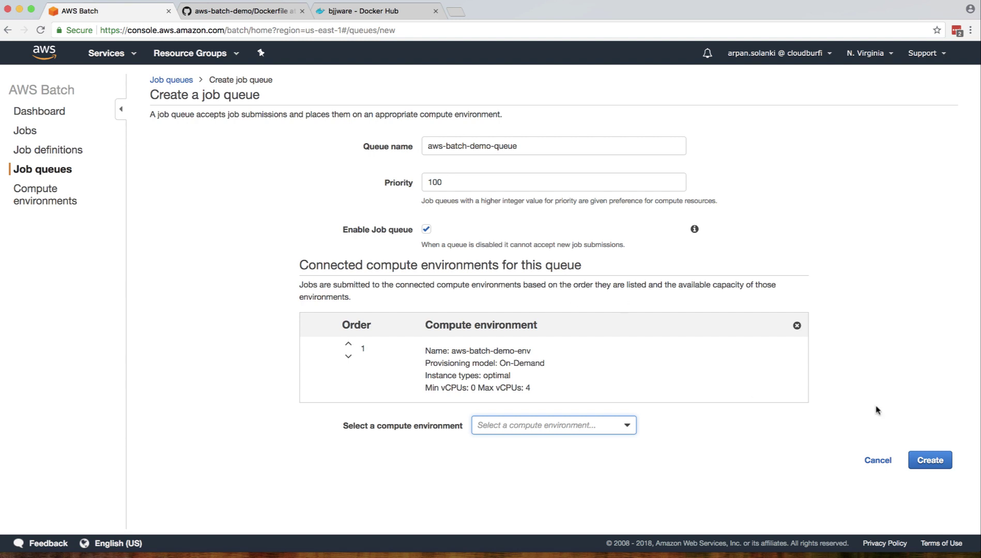
click(929, 462)
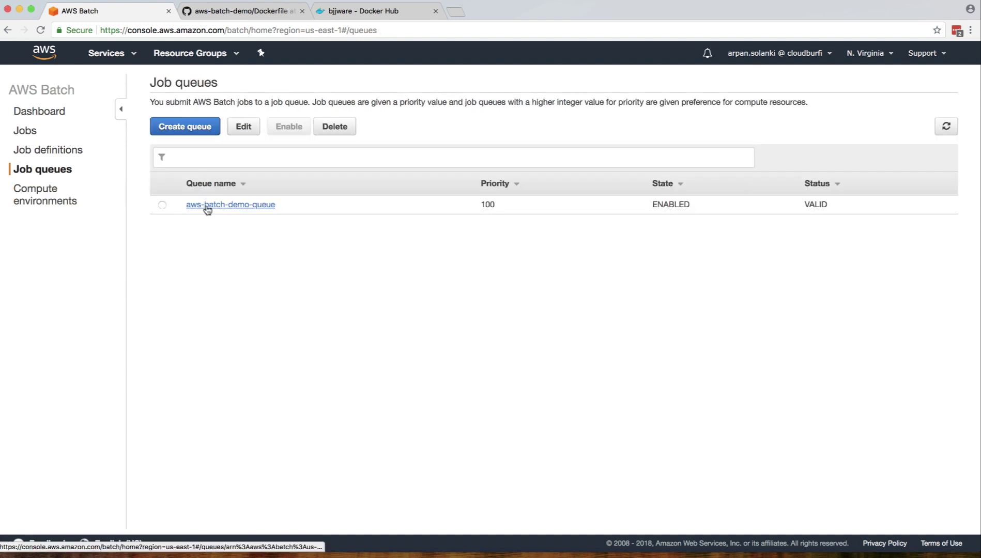
click(205, 205)
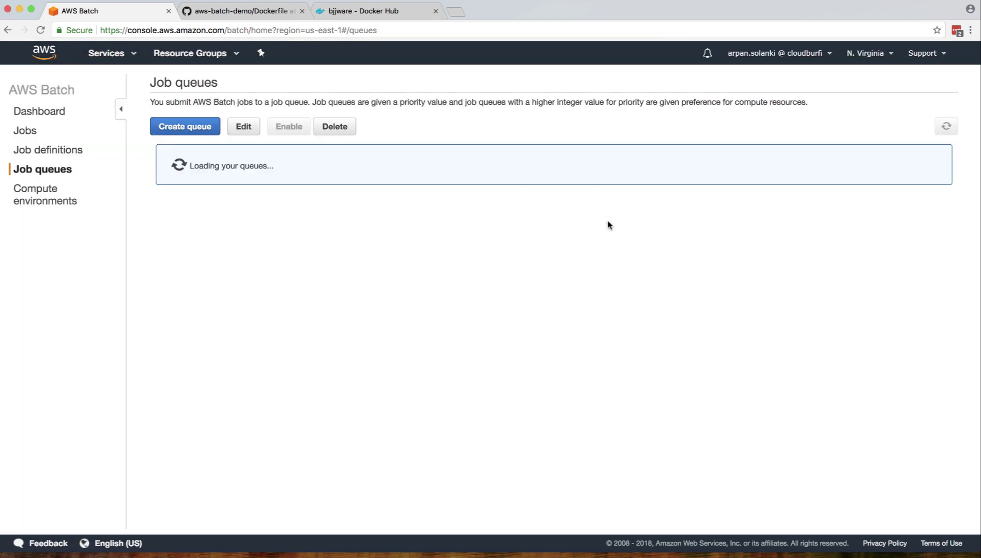
- Start creating a job definition, name it aws-batch-job-def and check the job role choices
click(36, 151)
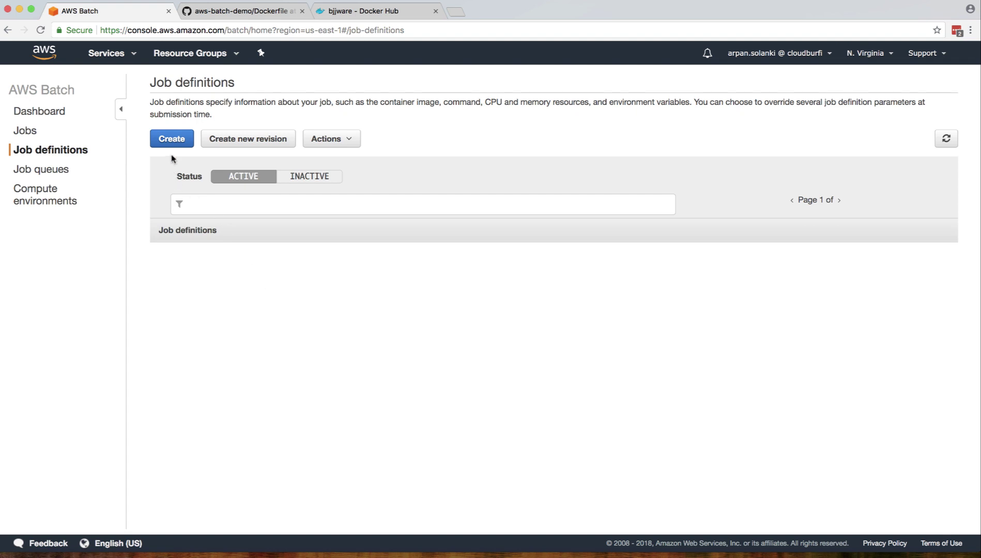
click(172, 141)
click(441, 151)
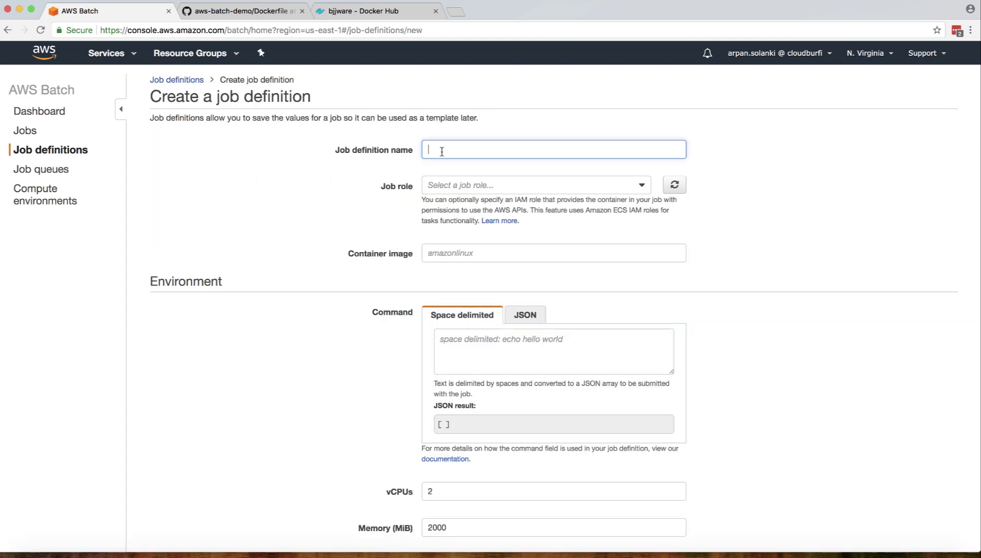
text(aws-batch-job-def)
click(452, 189)
click(452, 189)
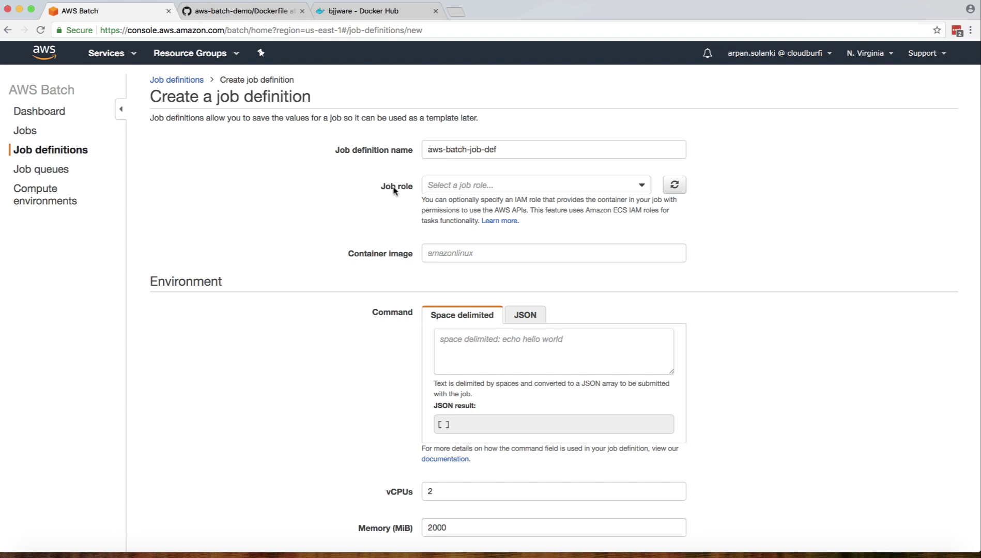
- Open the AWS console in a separate browser tab, go to the IAM roles and start creating a role
click(456, 11)
text(co)
key(Return)
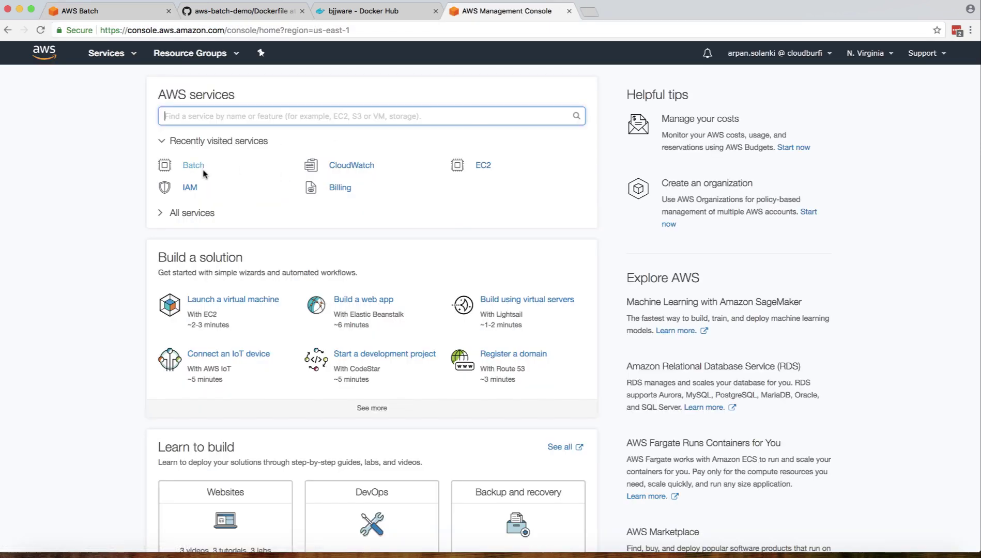
click(190, 187)
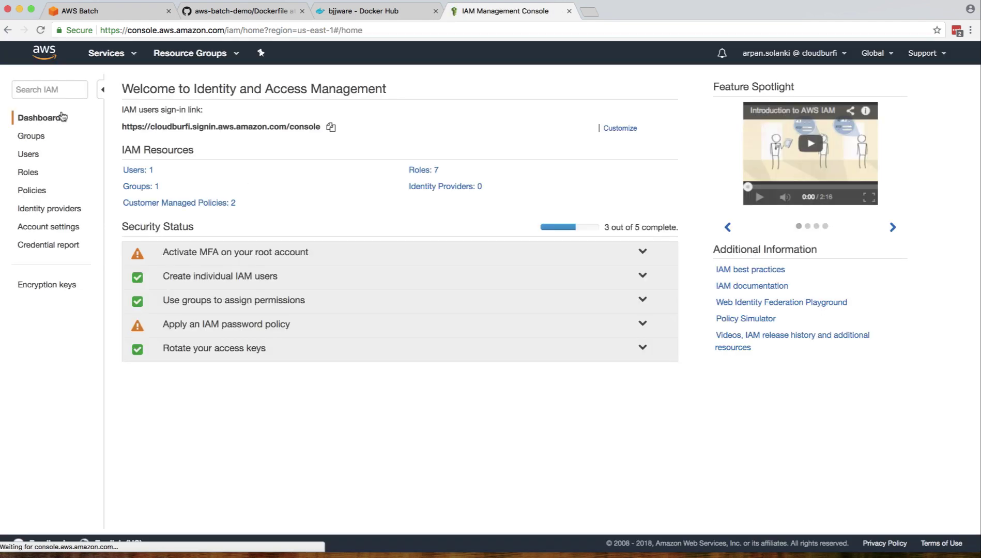
click(27, 173)
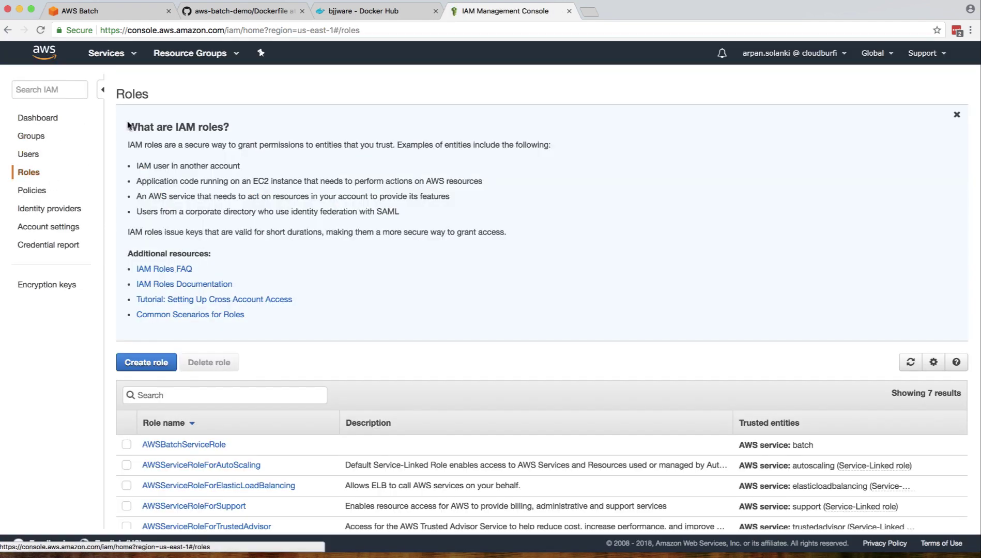
click(150, 364)
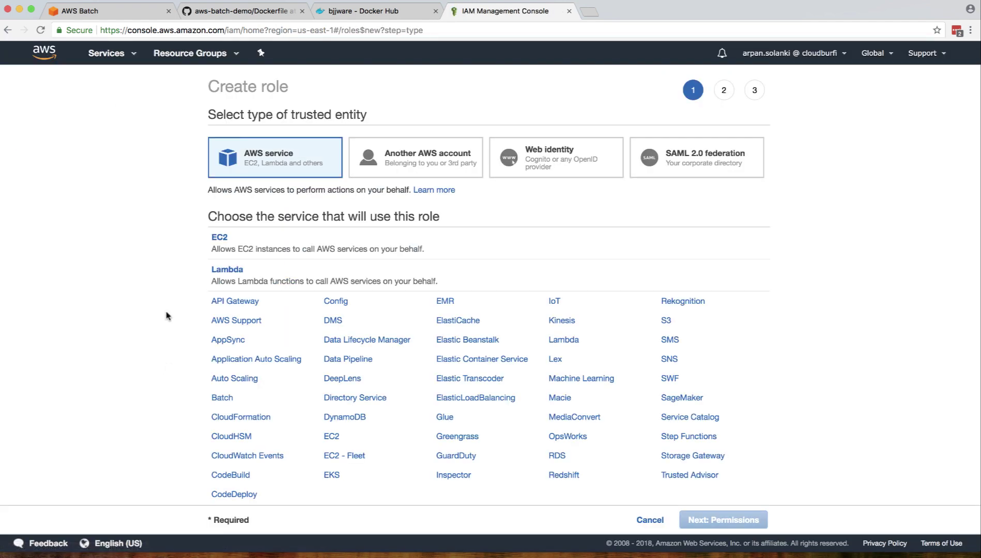
- Choose Elastic Container Service with the Elastic Container Service Task use case for the role and continue to its permissions
scroll(138, 303, down, 1)
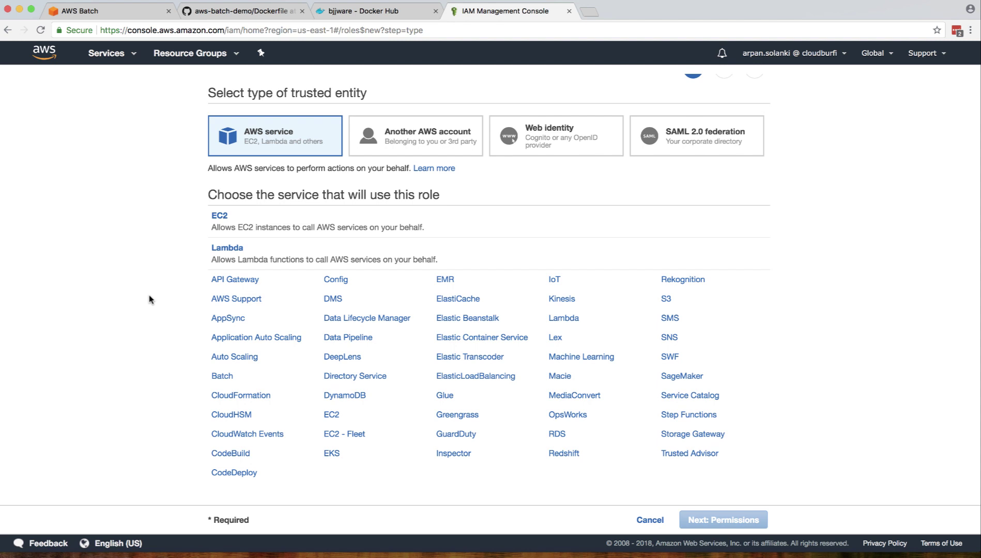
click(461, 338)
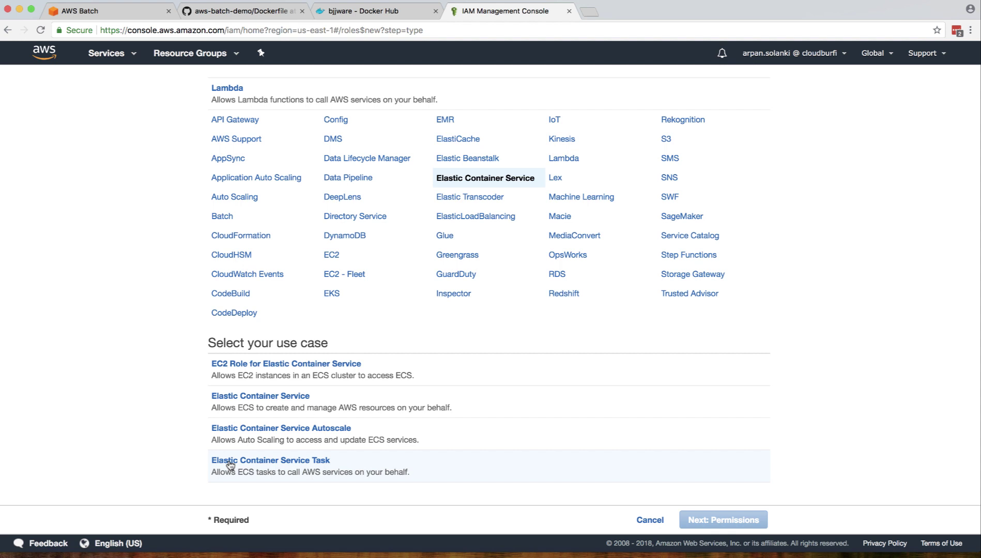
click(230, 465)
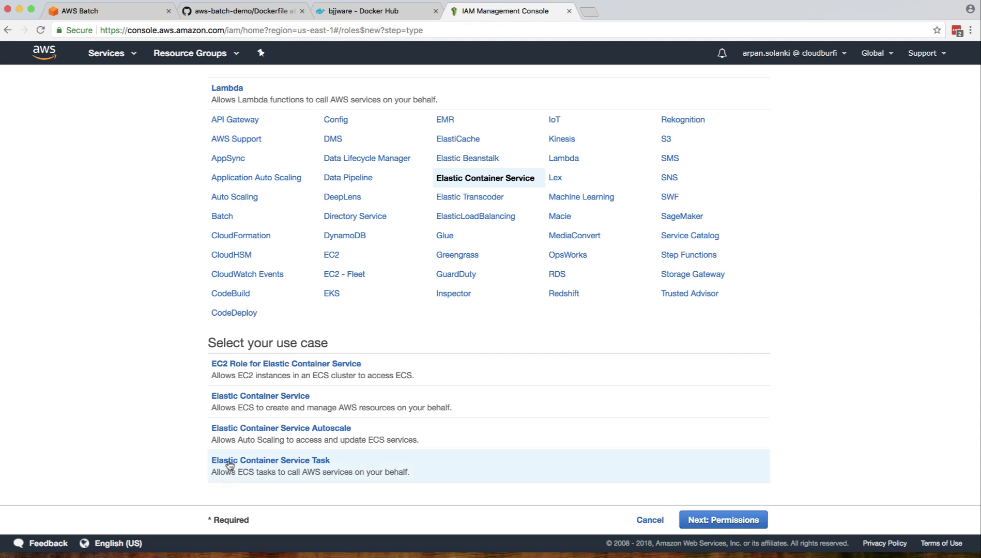
click(712, 521)
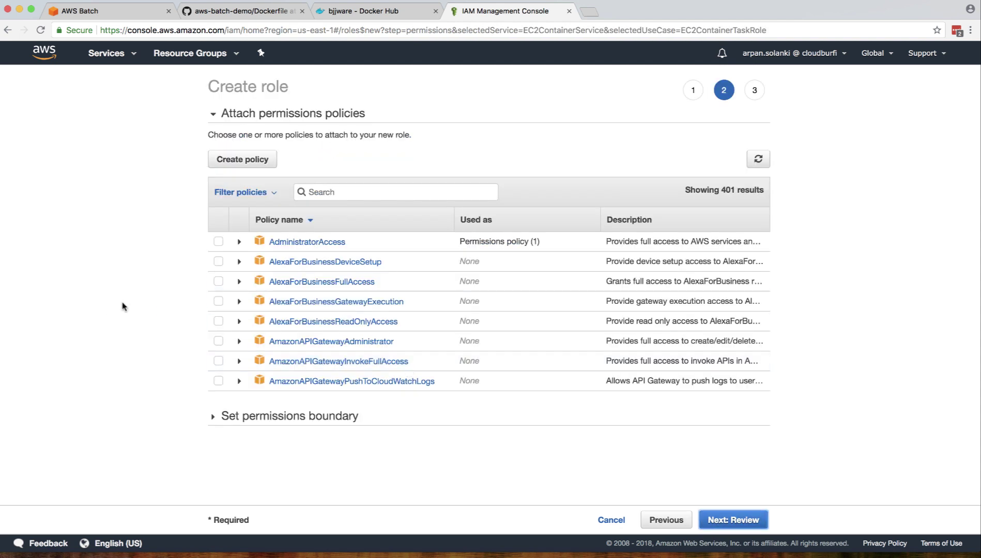
- Search the policies for dynamodb, attach AmazonDynamoDBFullAccess to the role and continue to its review
scroll(124, 310, down, 1)
scroll(284, 332, down, 10)
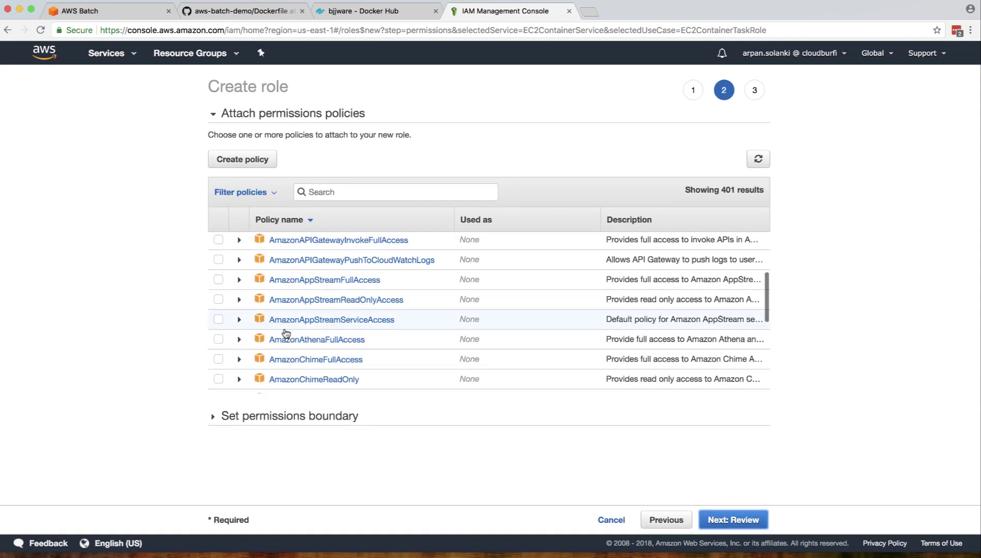
scroll(286, 333, down, 15)
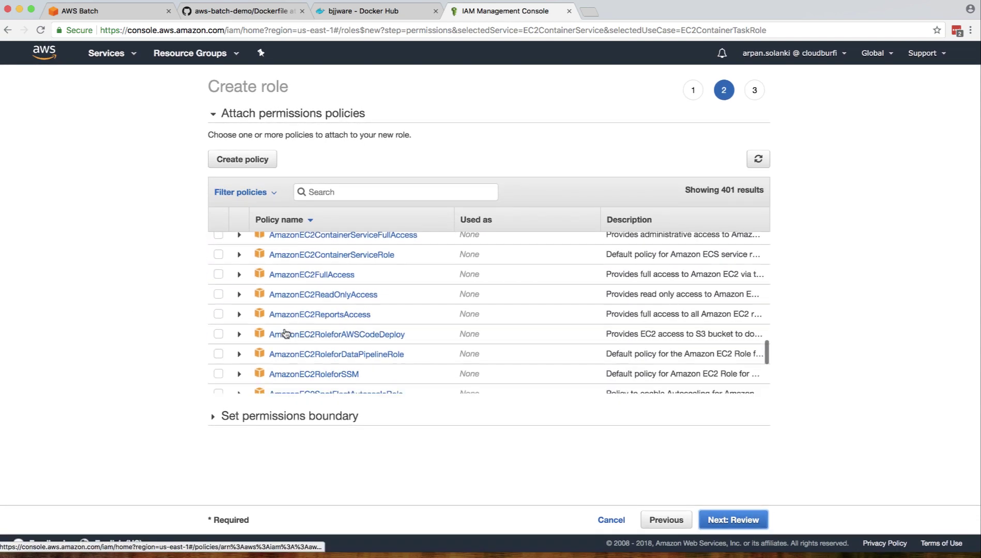
scroll(286, 333, up, 20)
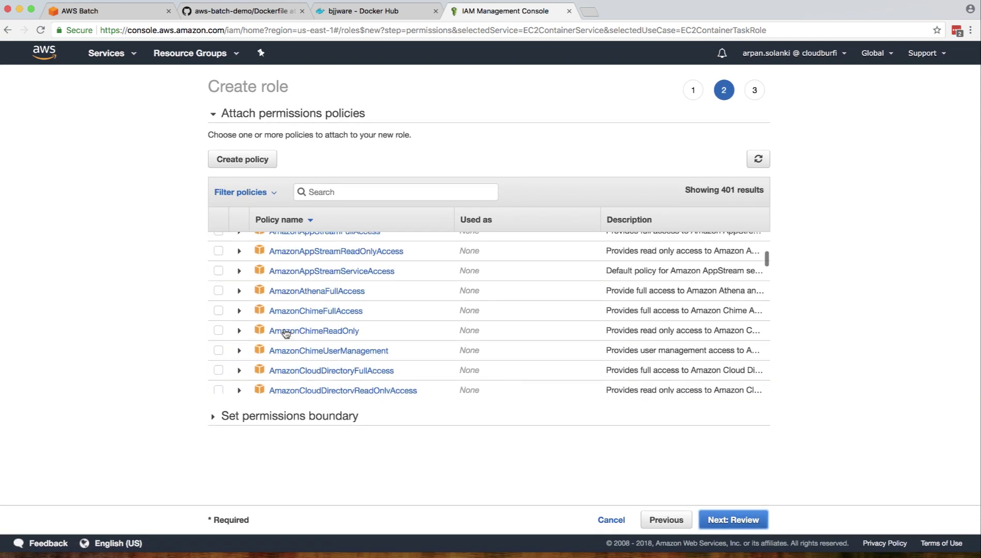
click(316, 197)
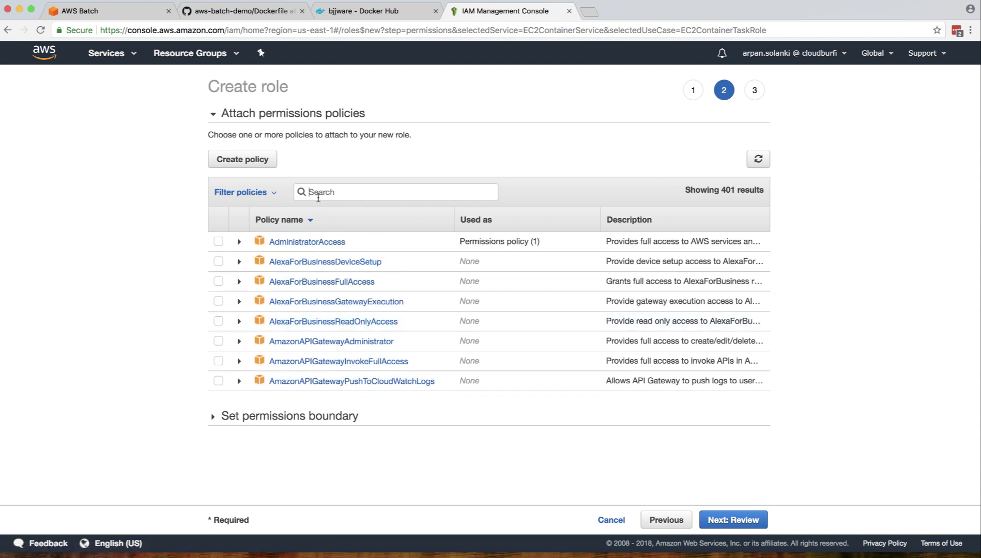
text(dem)
key(BackSpace)
key(BackSpace)
text(y)
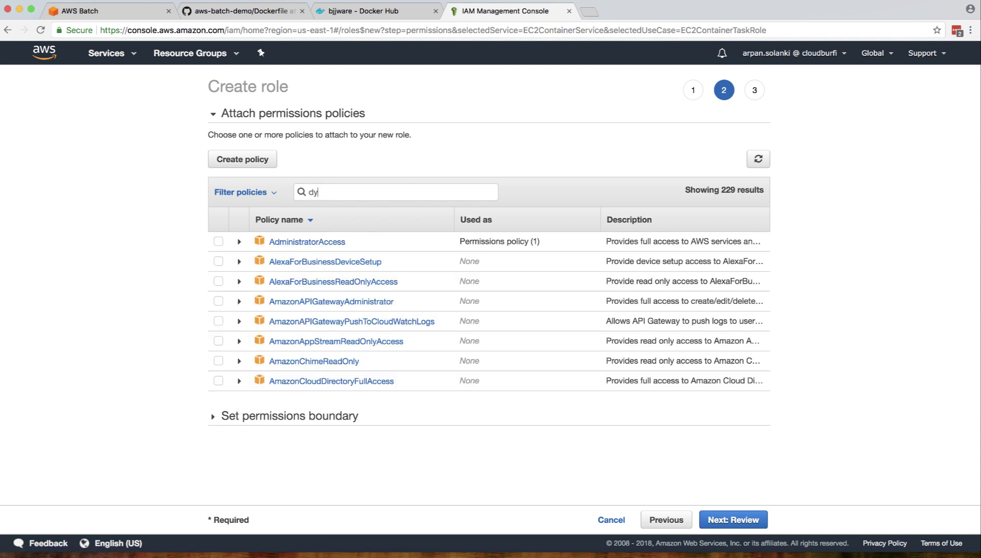
text(namodb)
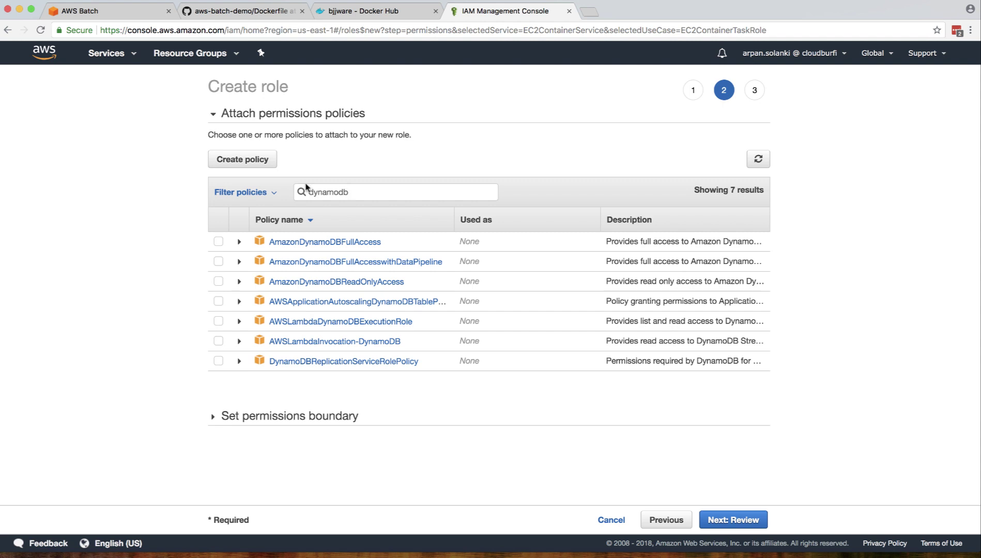
click(219, 241)
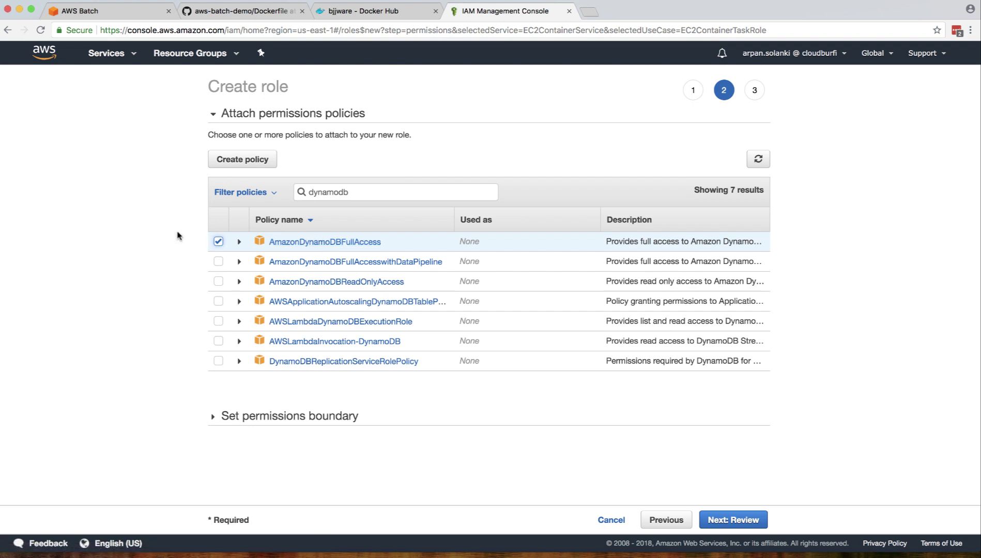
click(726, 515)
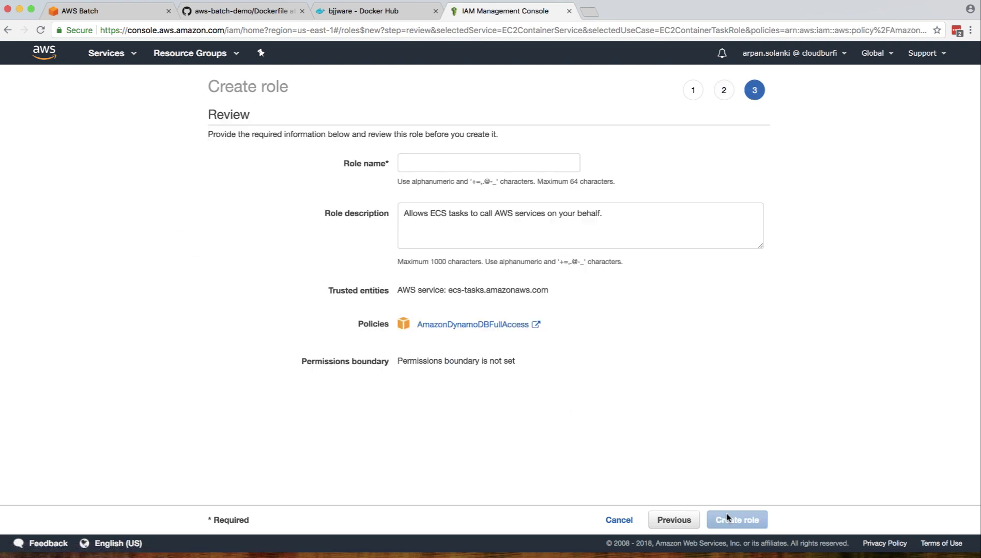
- Name the role AWSBatchDemo and create it
click(434, 160)
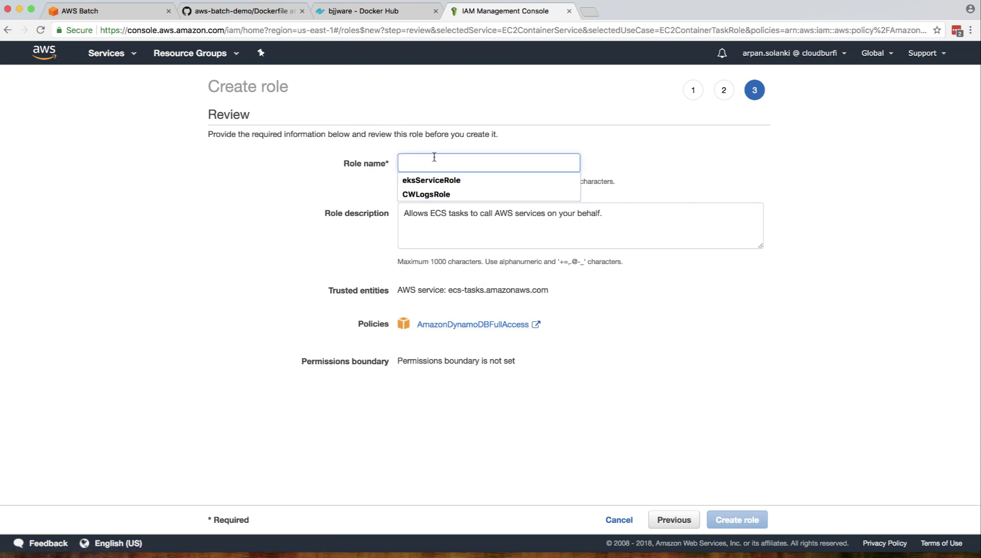
text(aws)
key(BackSpace)
key(BackSpace)
key(BackSpace)
text(AWS)
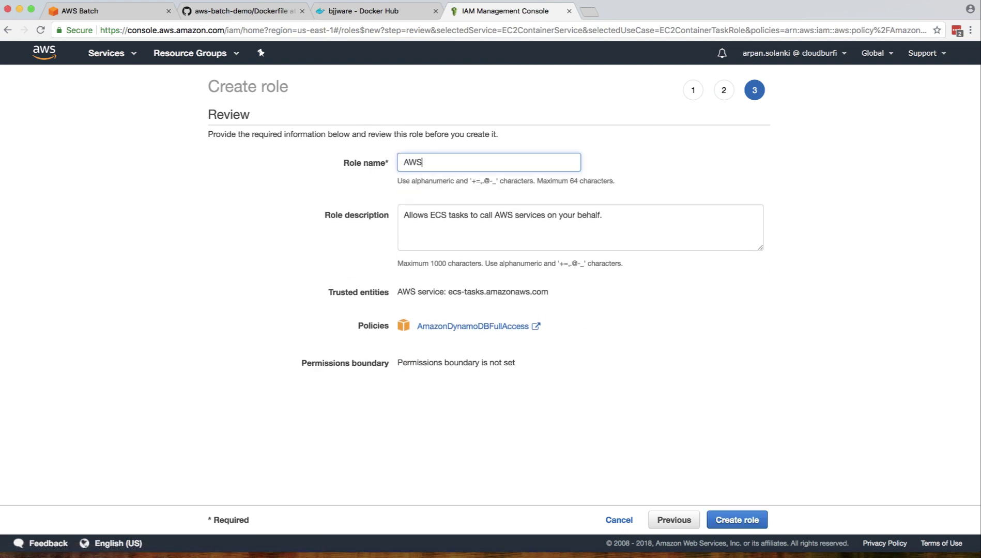
text(BatchECSDemo)
click(461, 164)
key(BackSpace)
key(BackSpace)
key(BackSpace)
key(BackSpace)
text(t)
key(BackSpace)
text(h)
click(725, 521)
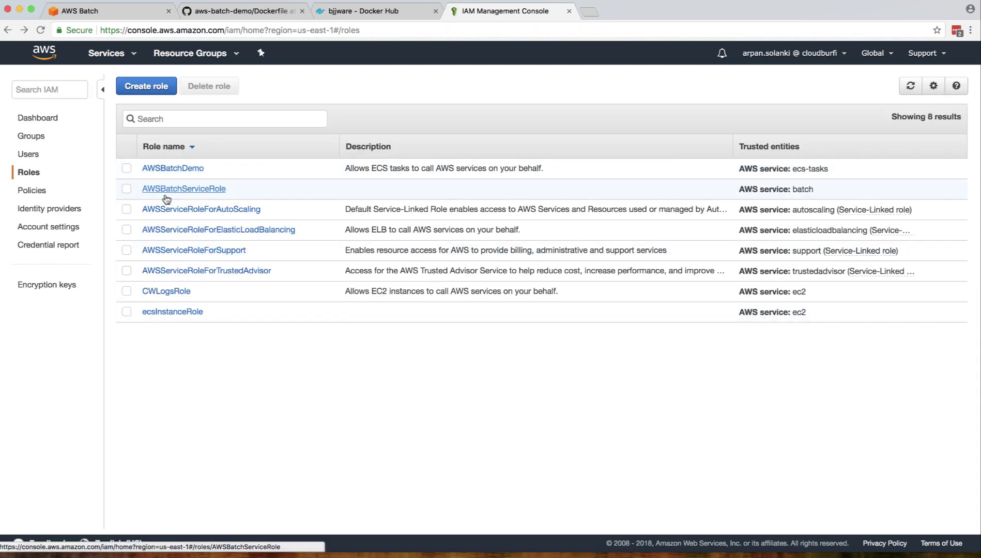
- Return to the AWS Batch job definition, refresh the job role choices and assign the AWSBatchDemo role
click(101, 11)
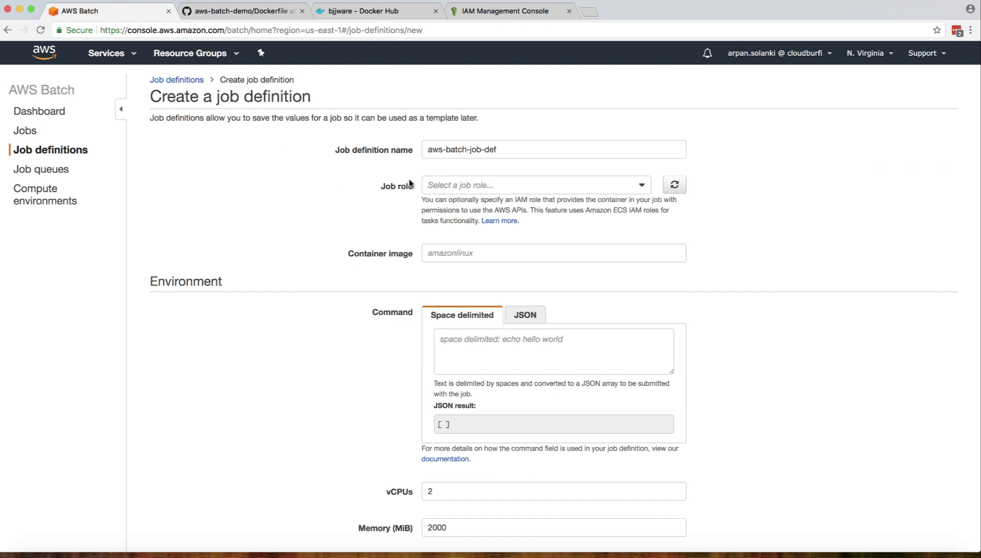
click(674, 184)
click(641, 185)
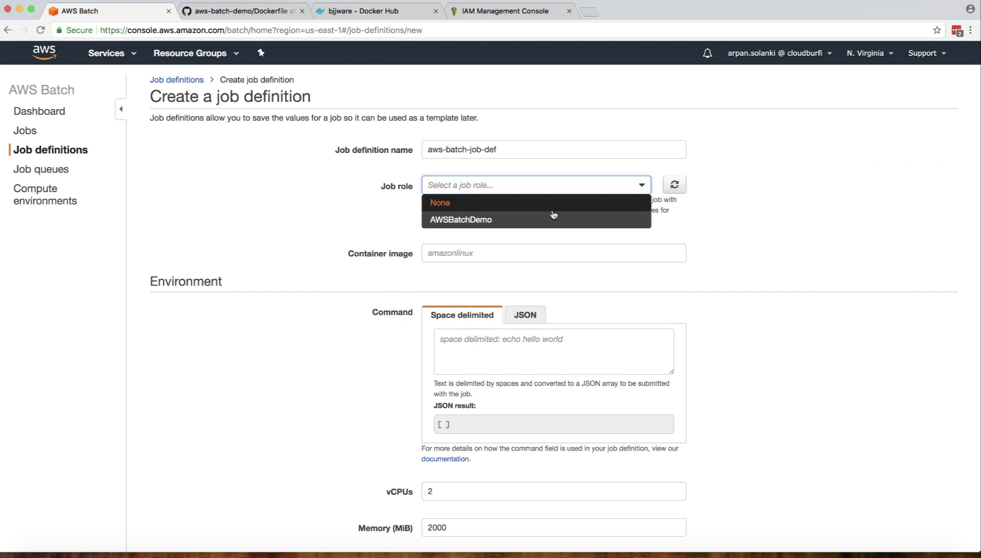
click(514, 221)
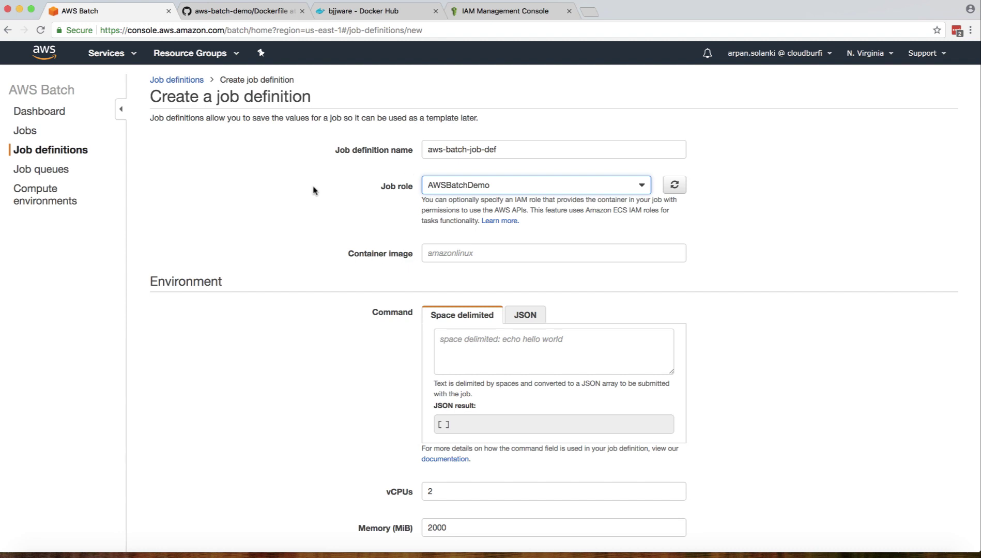
- Set the job definition's container image to bjjware/aws-batch-demo, checking the repository name on Docker Hub
click(444, 252)
text(bjjware/)
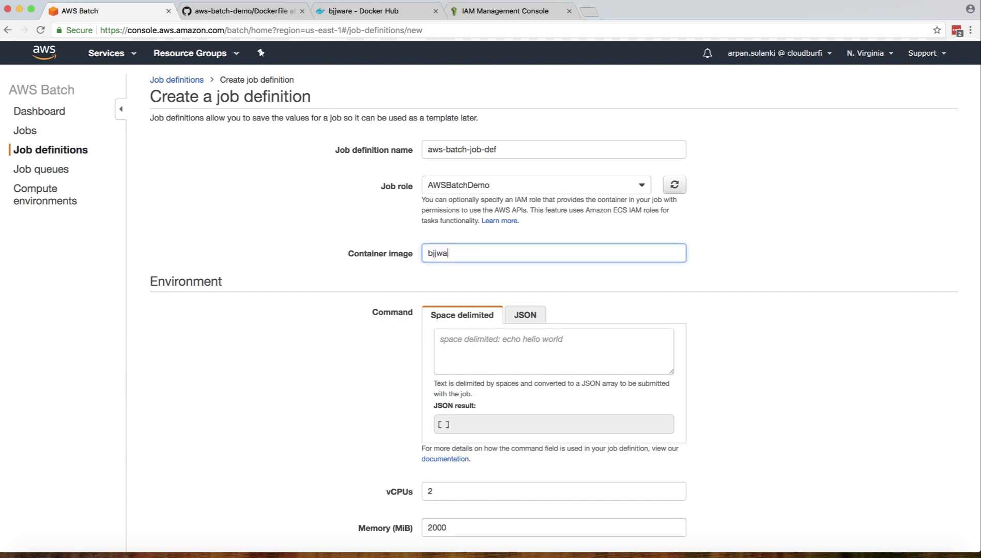
click(437, 6)
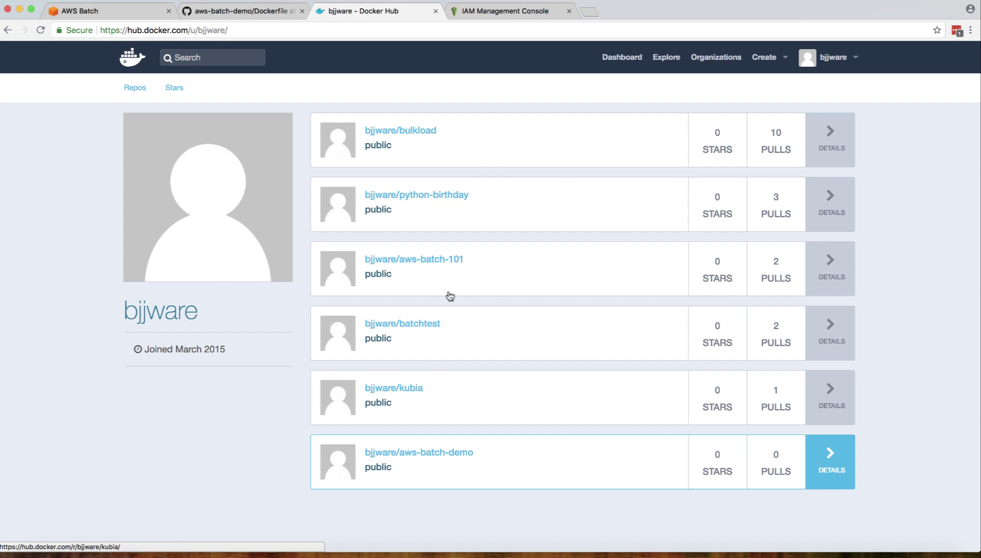
click(112, 13)
text(aws)
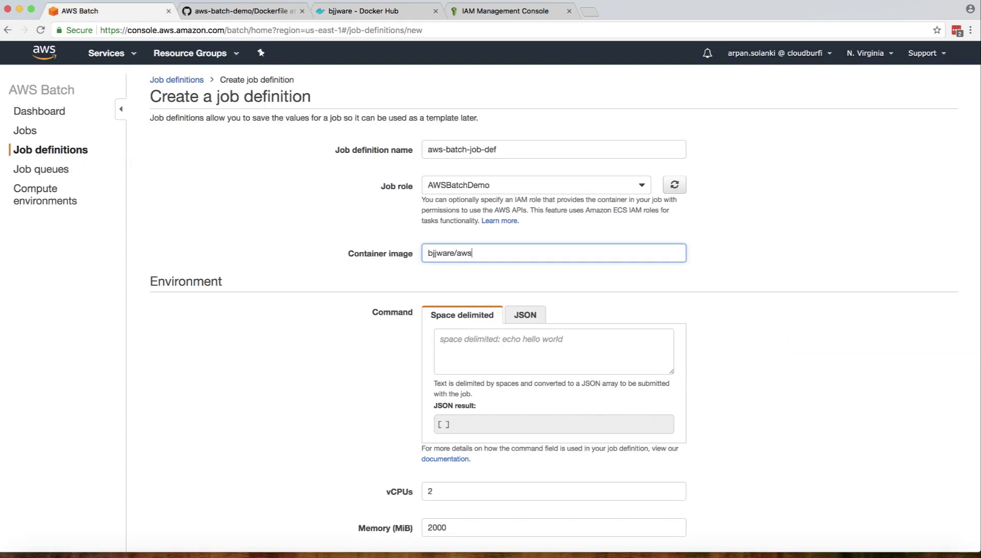
text(-batch-demo)
double_click(509, 253)
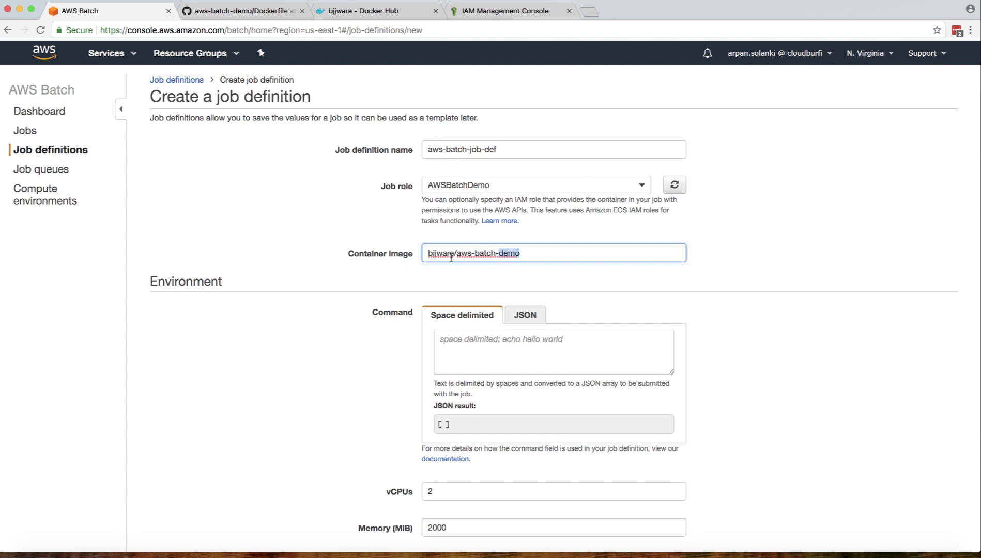
triple_click(477, 255)
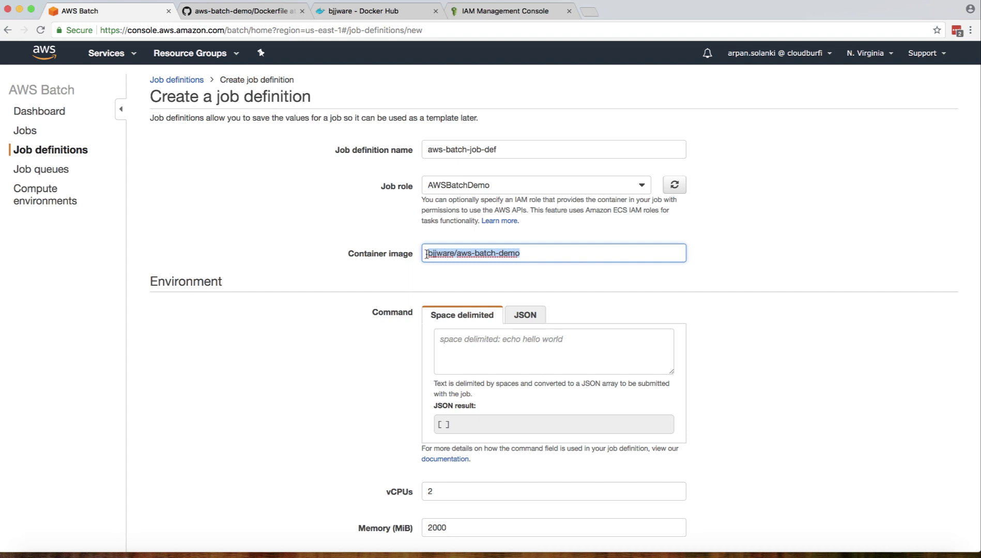
- Set the job definition's command to python /src/bulkload.py, taking the script path from the CMD line of the GitHub Dockerfile
click(486, 364)
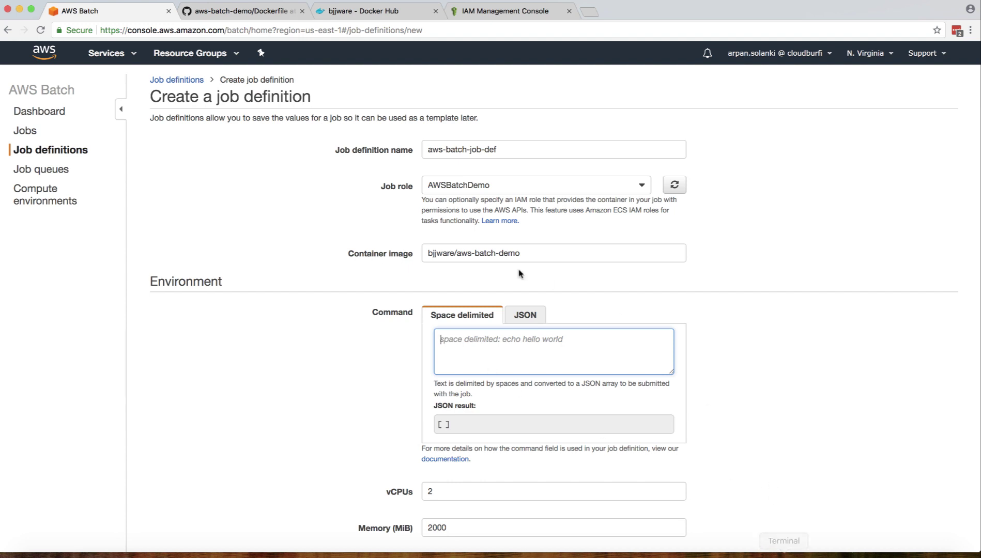
click(202, 15)
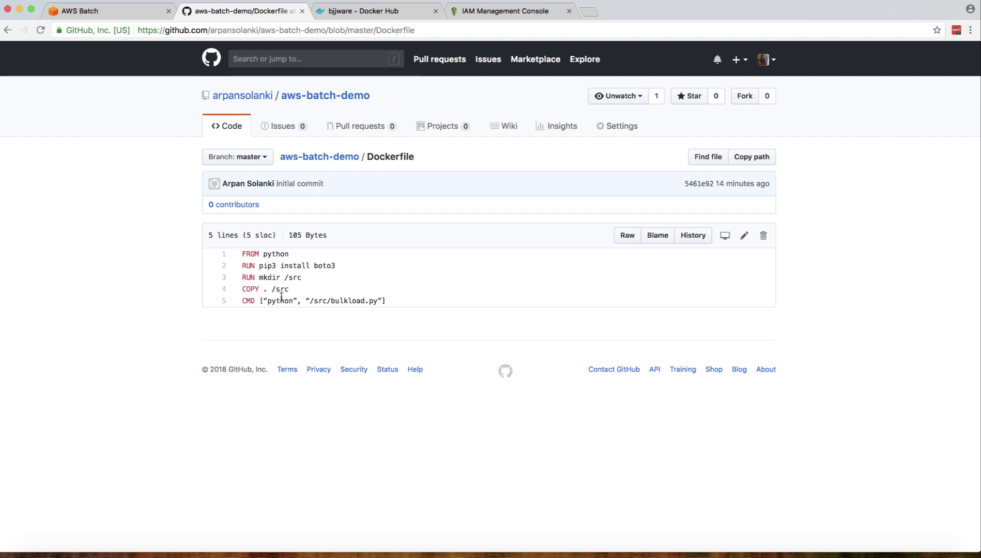
drag(382, 300, 267, 299)
click(314, 300)
click(105, 10)
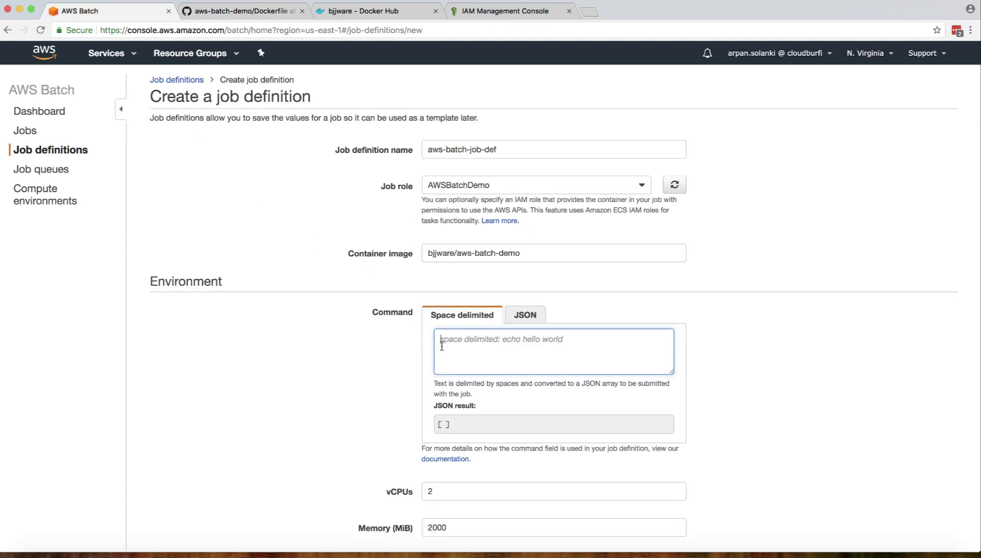
text(python)
click(313, 14)
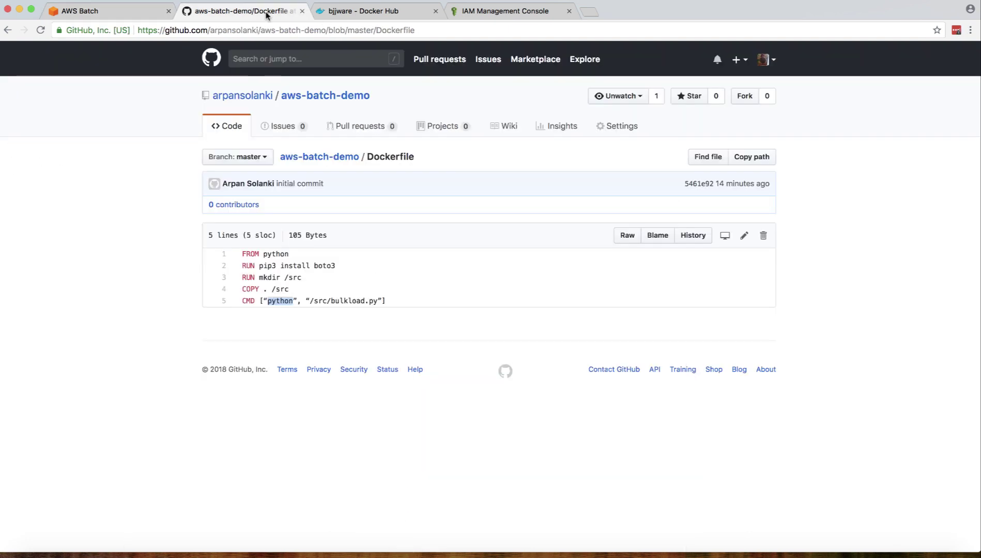
drag(377, 300, 311, 300)
key(super+c)
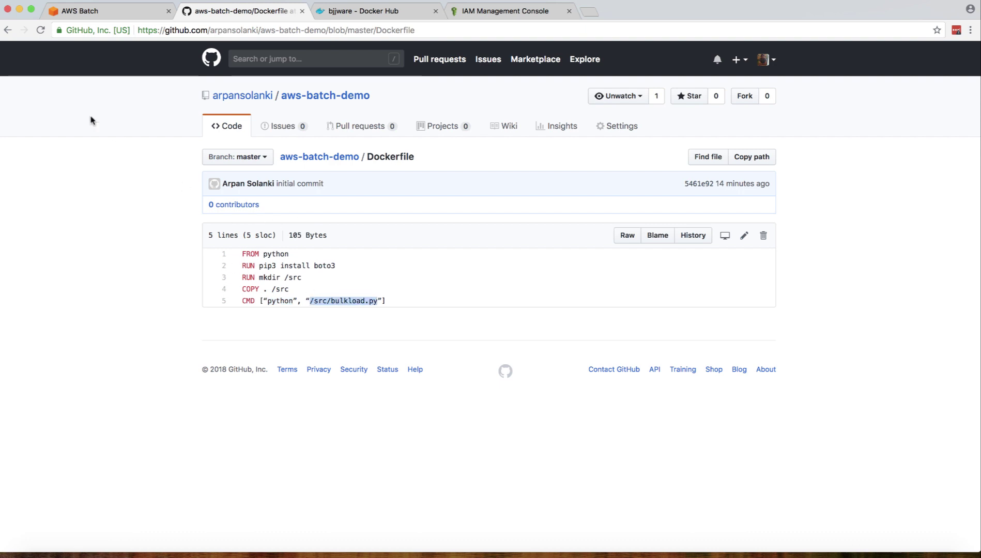
click(81, 14)
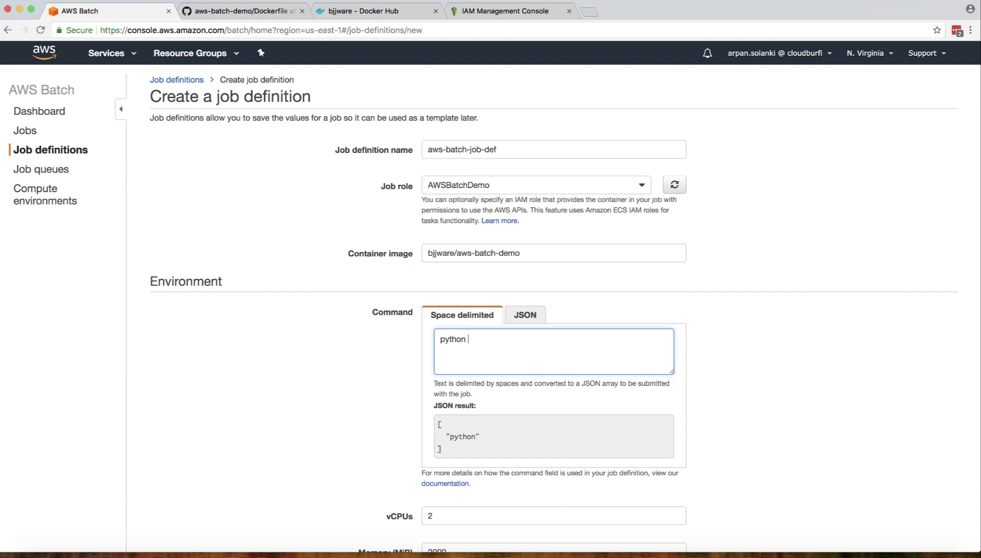
key(super+v)
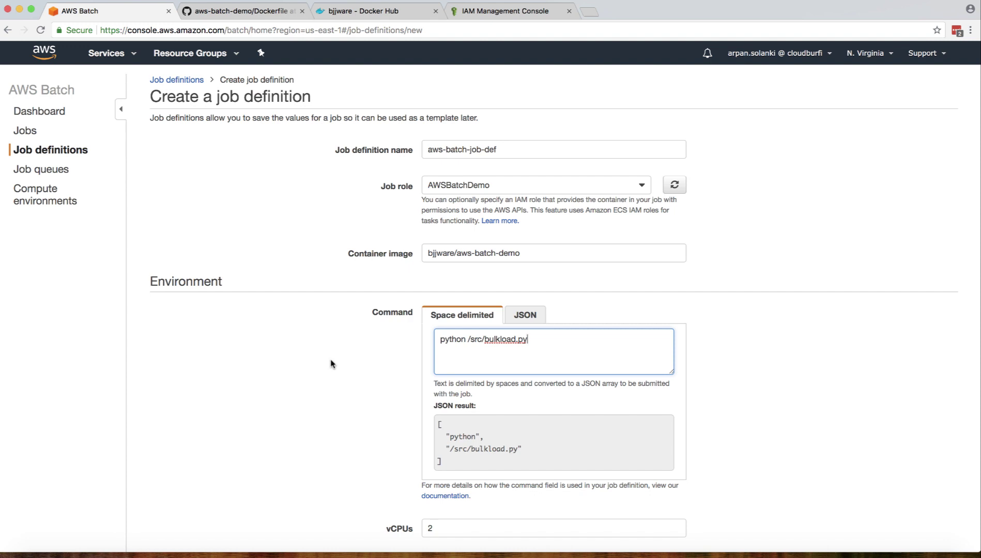
- Set the job's memory to 400 MiB and create the job definition
scroll(331, 364, down, 5)
double_click(440, 405)
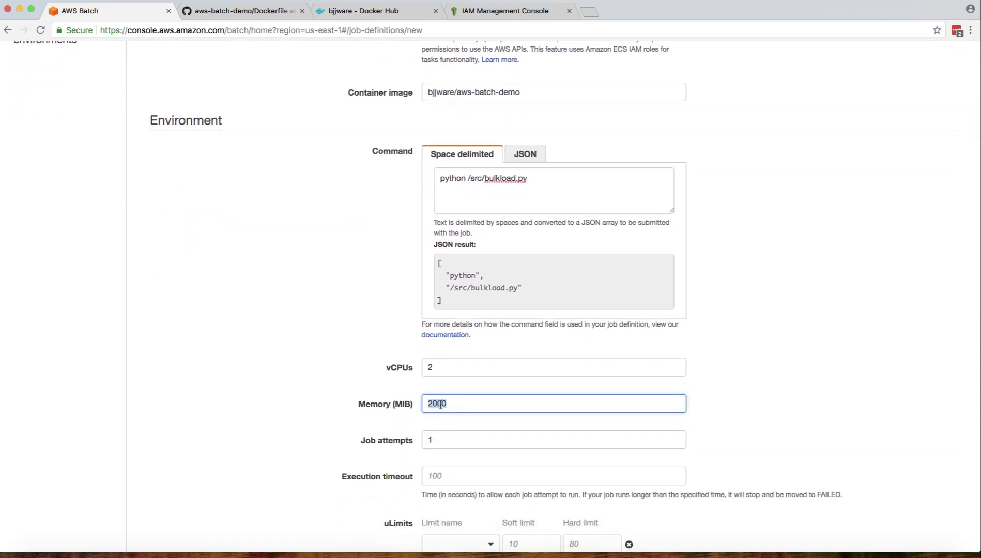
text(4)
key(shift+Tab)
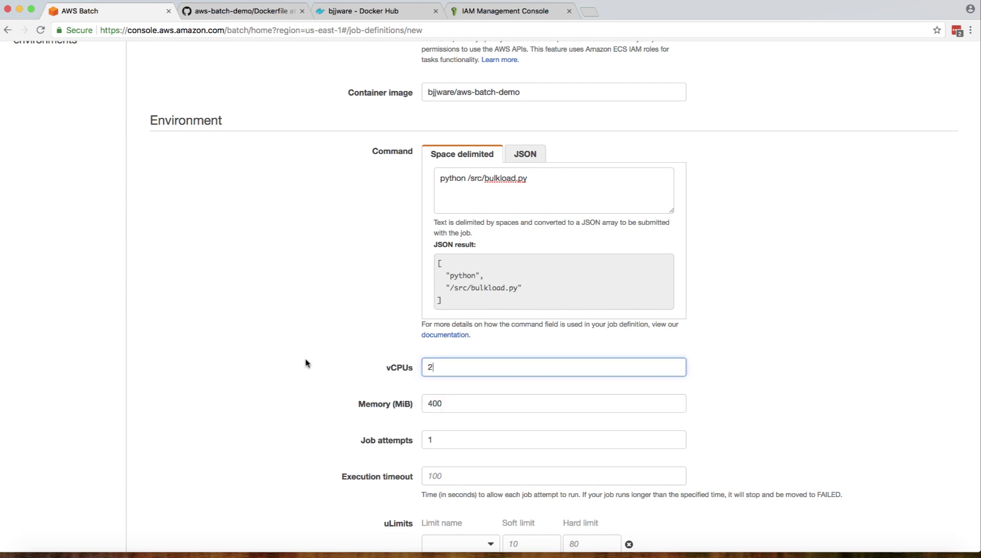
scroll(305, 363, down, 5)
scroll(305, 363, down, 10)
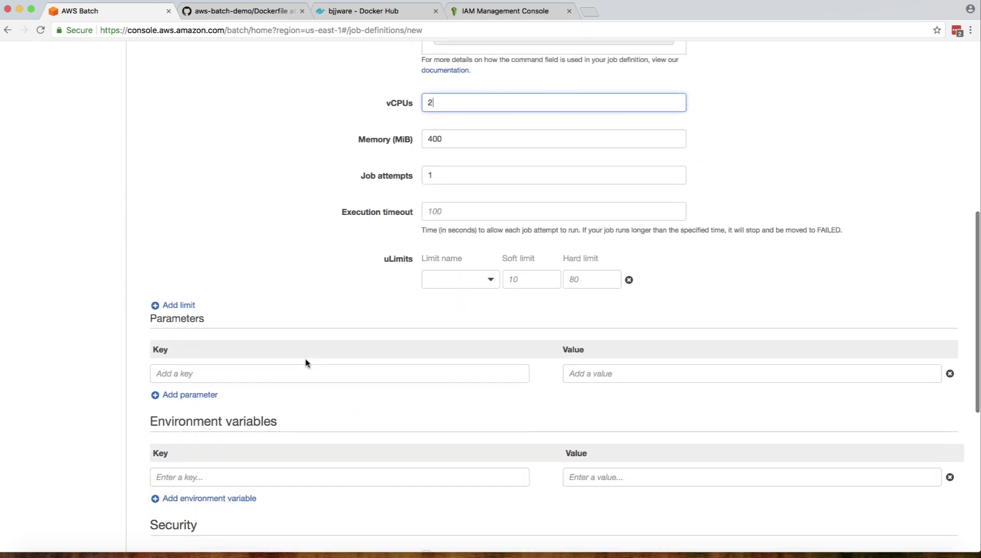
scroll(306, 362, down, 5)
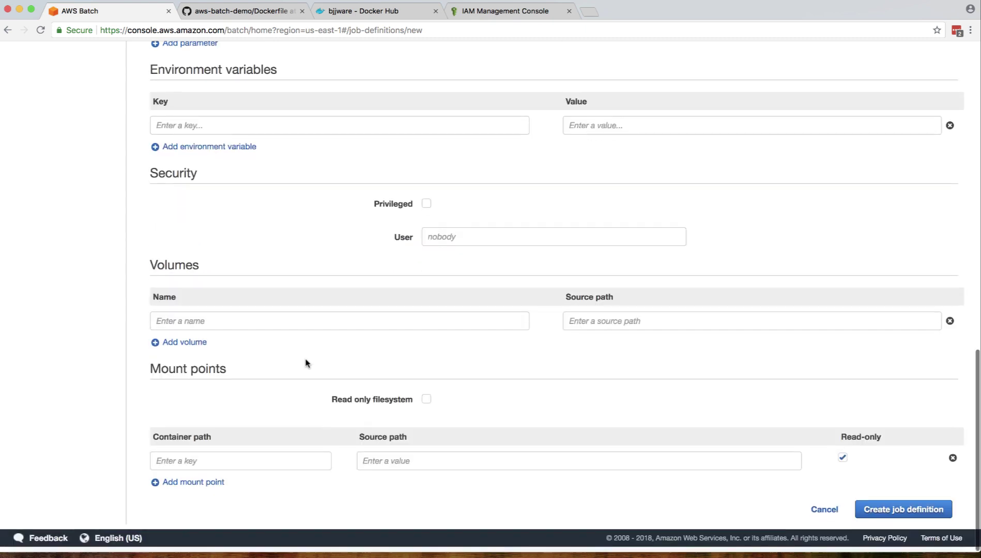
click(873, 516)
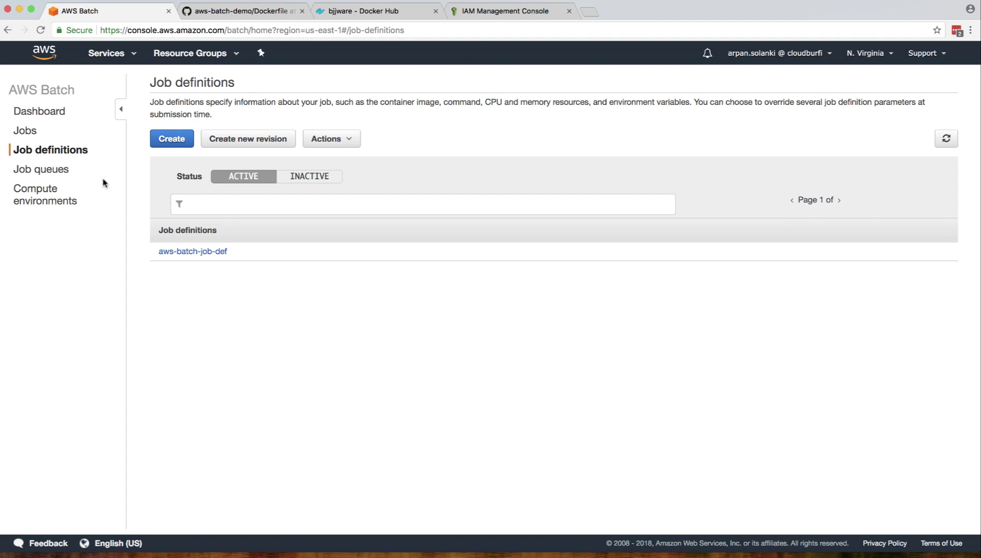
- Start a new job submission in AWS Batch and name the job aws-batch-demo-job
click(25, 131)
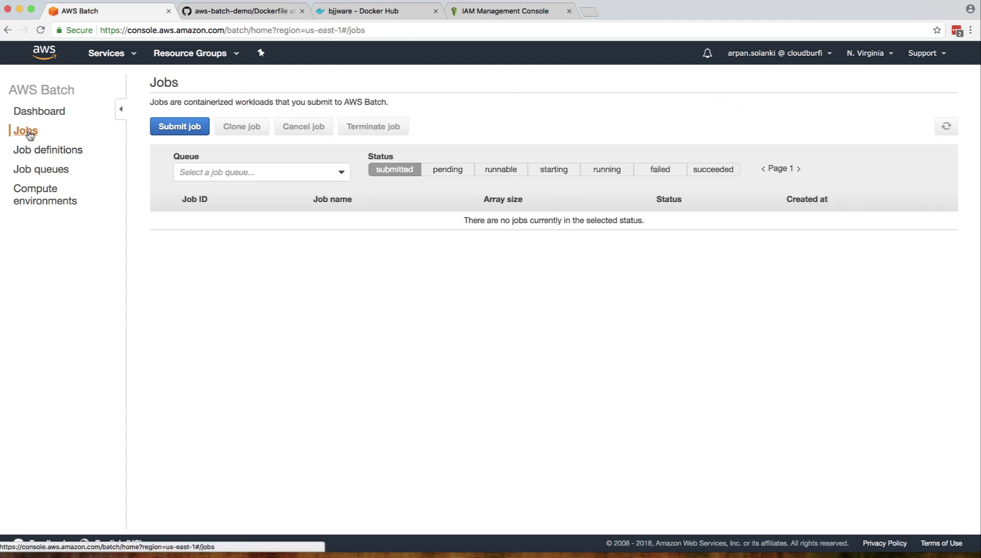
click(190, 131)
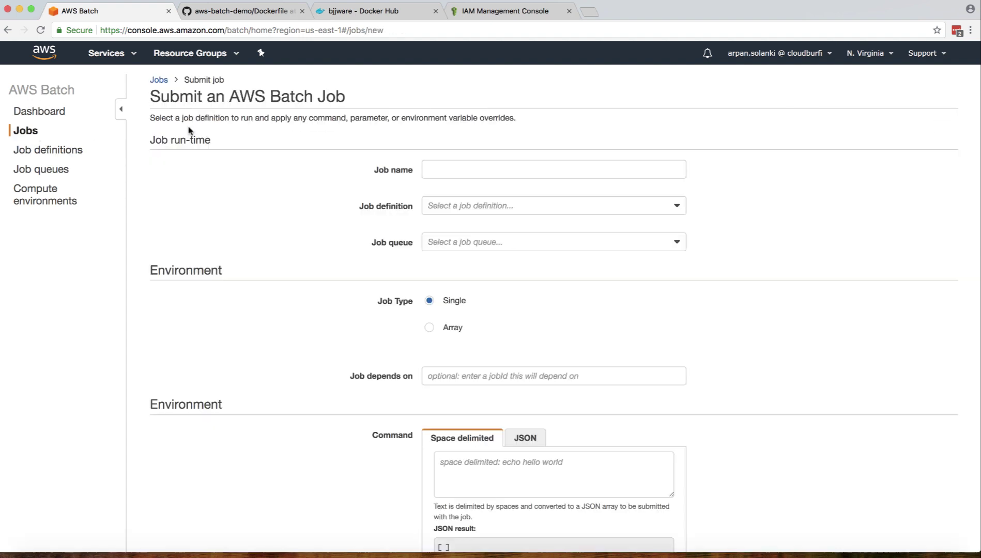
click(436, 172)
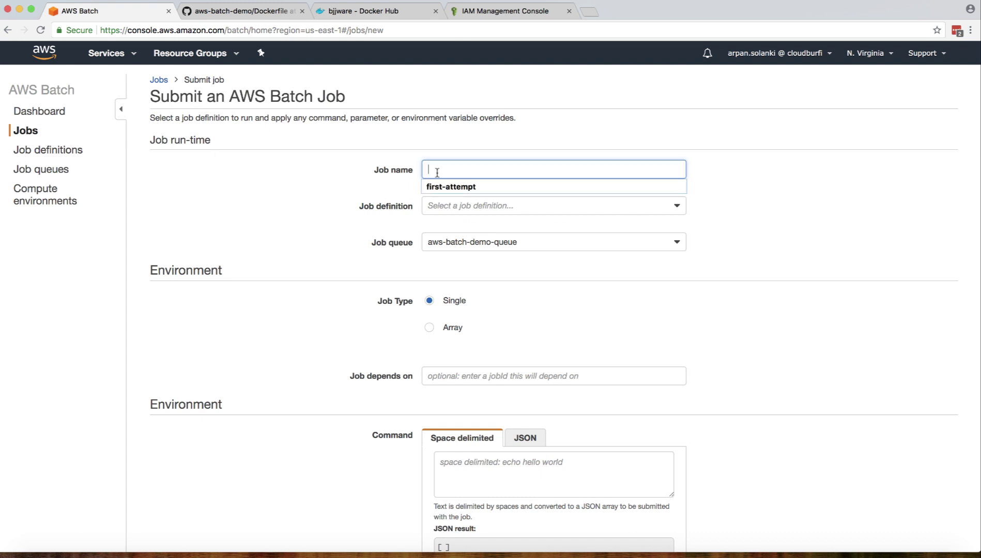
text(aws-batch-)
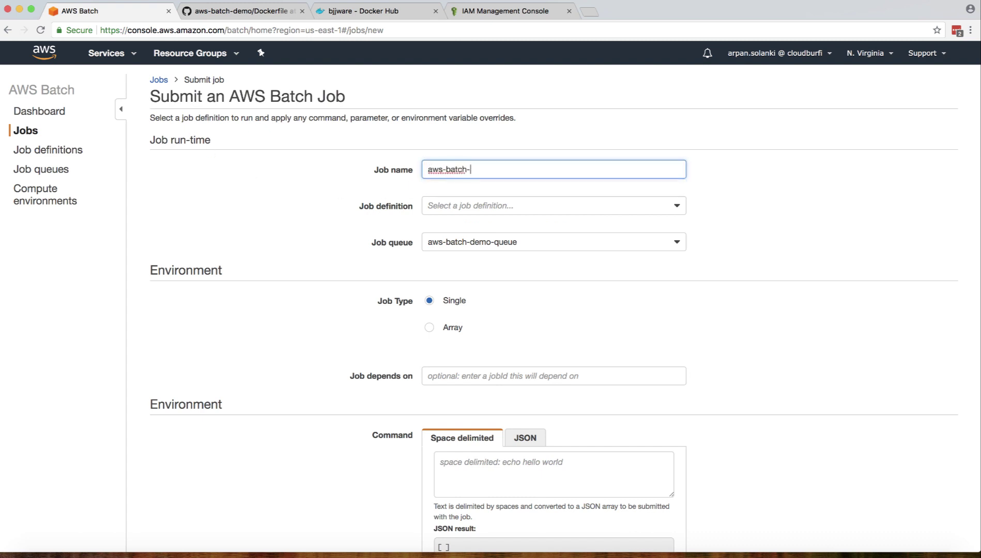
text(demo-job)
- Assign the aws-batch-job-def:1 job definition and the aws-batch-demo-queue job queue to the job
click(445, 206)
click(455, 221)
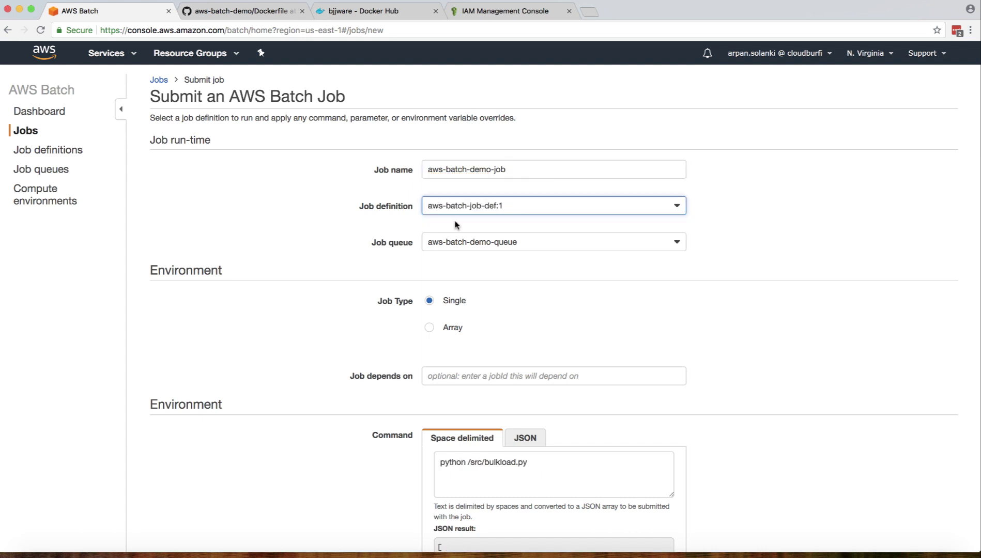
click(430, 243)
click(437, 264)
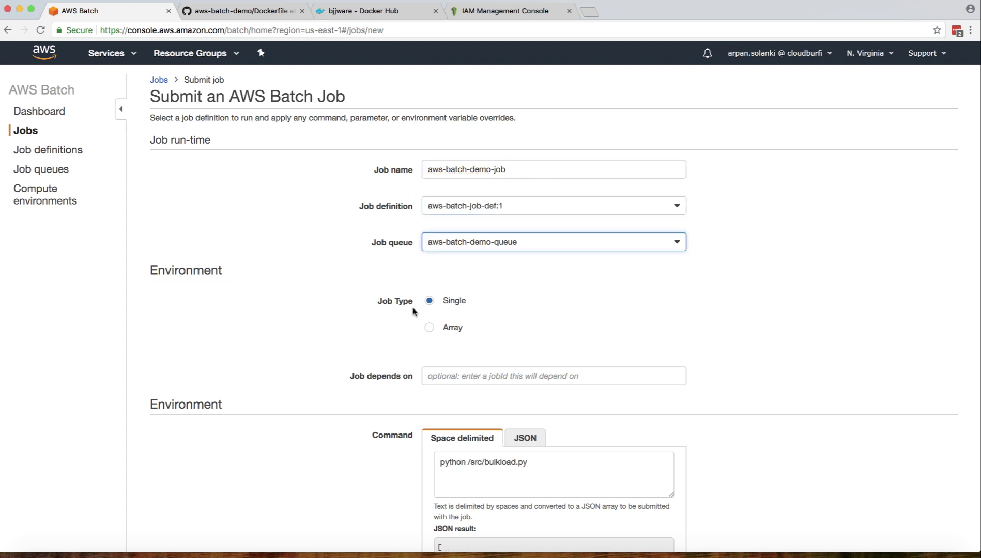
- Review the job's prefilled command and resource settings, and submit the job
scroll(414, 281, down, 3)
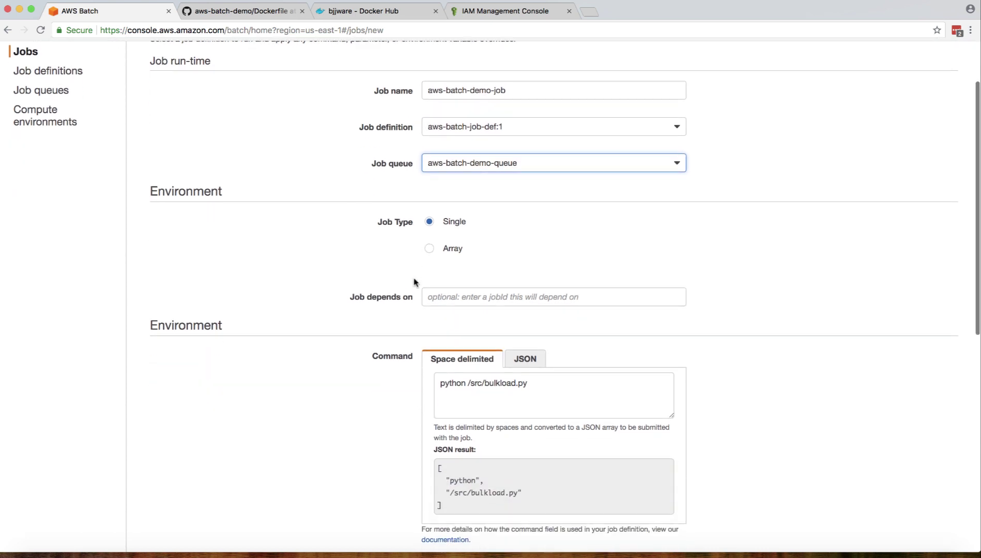
scroll(413, 281, down, 5)
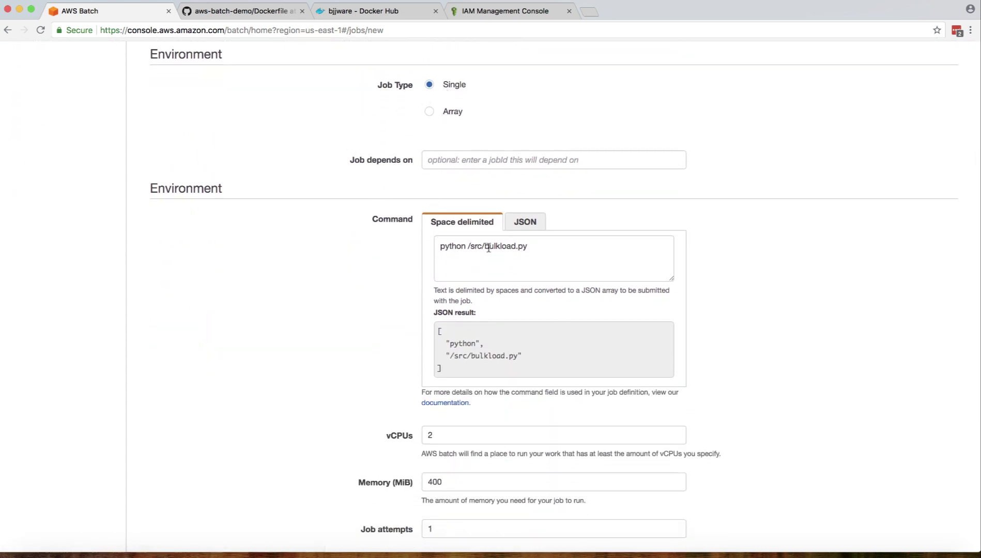
drag(531, 247, 438, 247)
click(375, 266)
drag(530, 247, 436, 248)
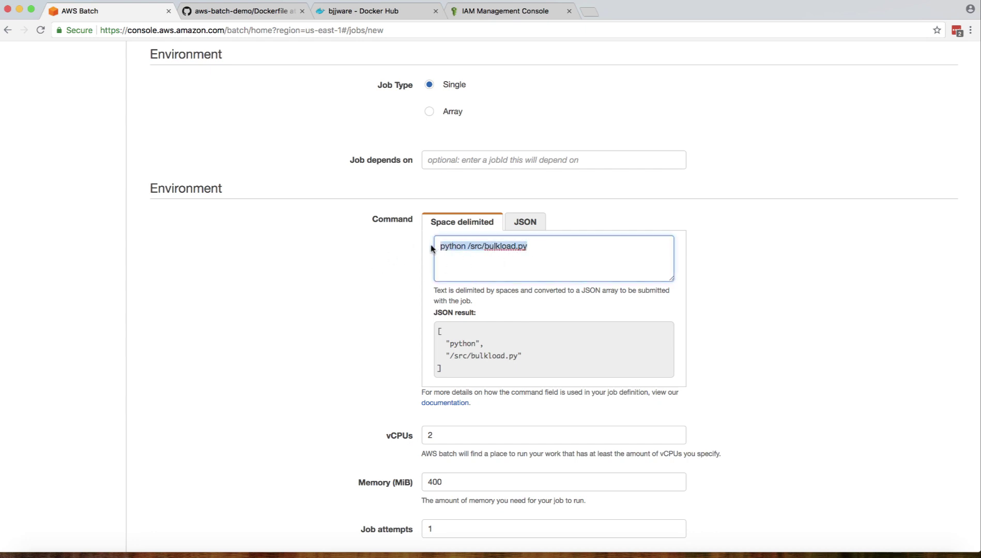
click(351, 266)
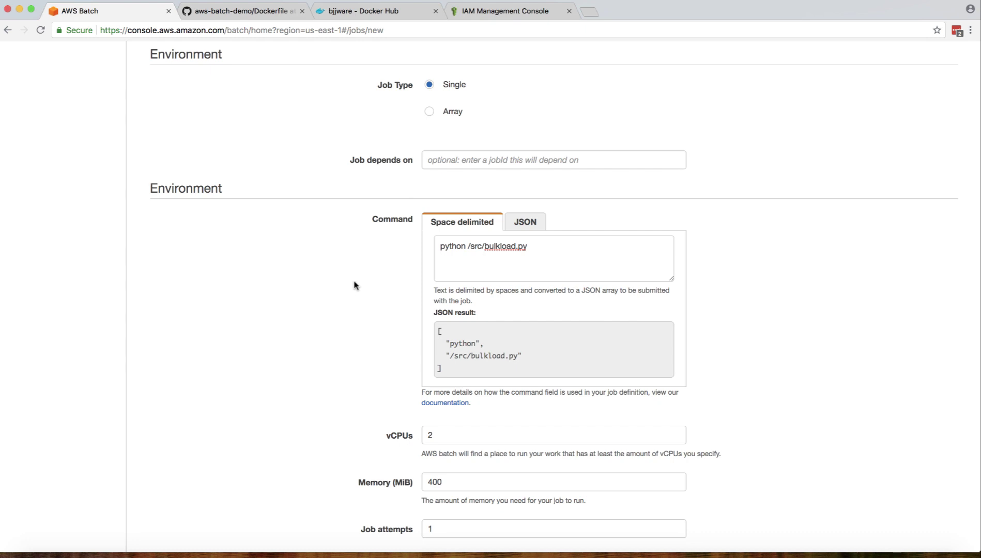
scroll(354, 285, down, 5)
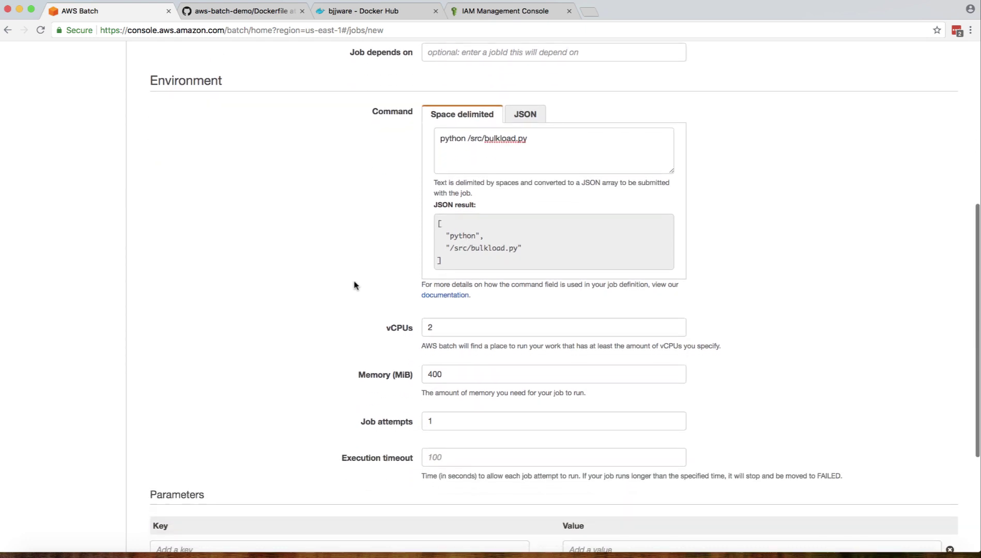
scroll(354, 285, down, 4)
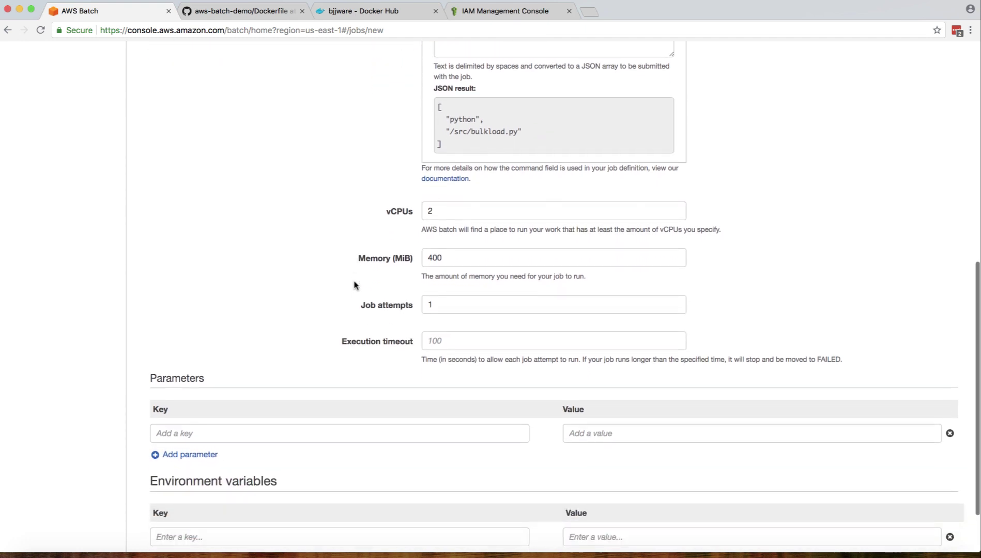
scroll(447, 289, down, 3)
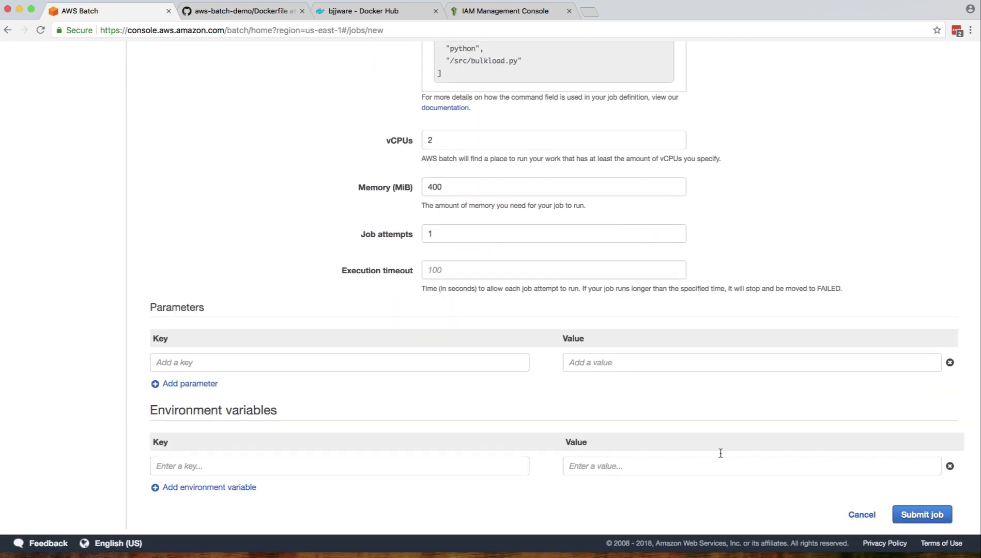
click(904, 514)
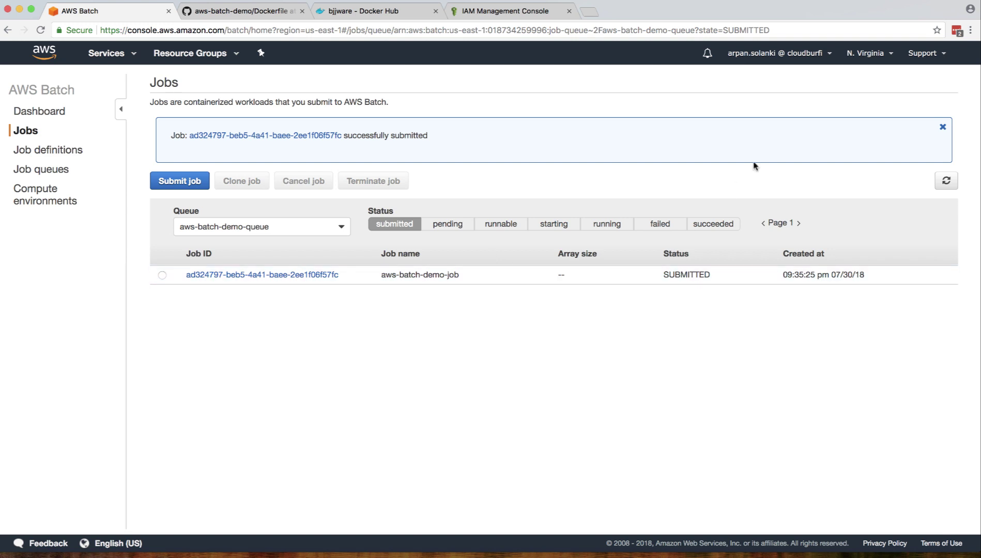
- Refresh the submitted jobs list and check the job's progress in the job queue overview on the refreshed dashboard
click(943, 182)
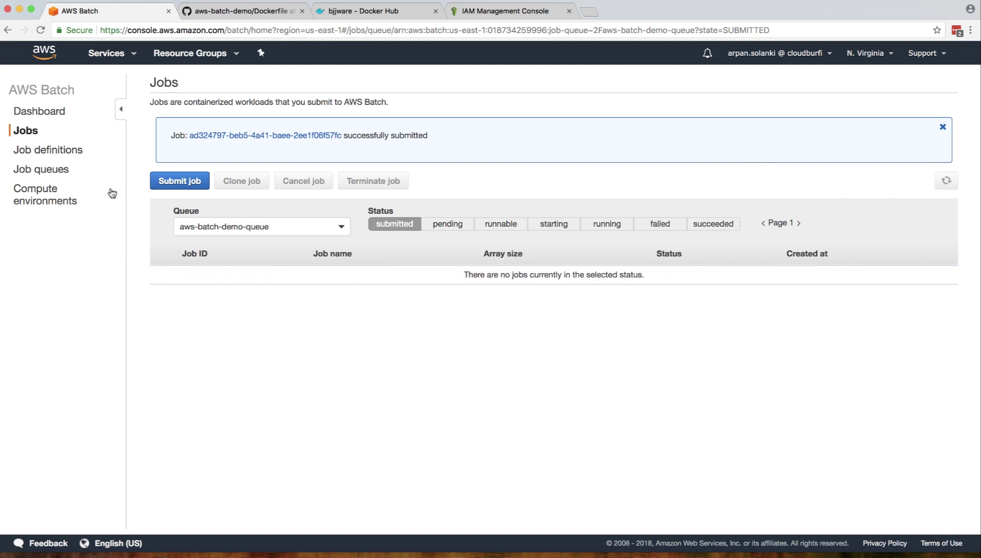
click(29, 116)
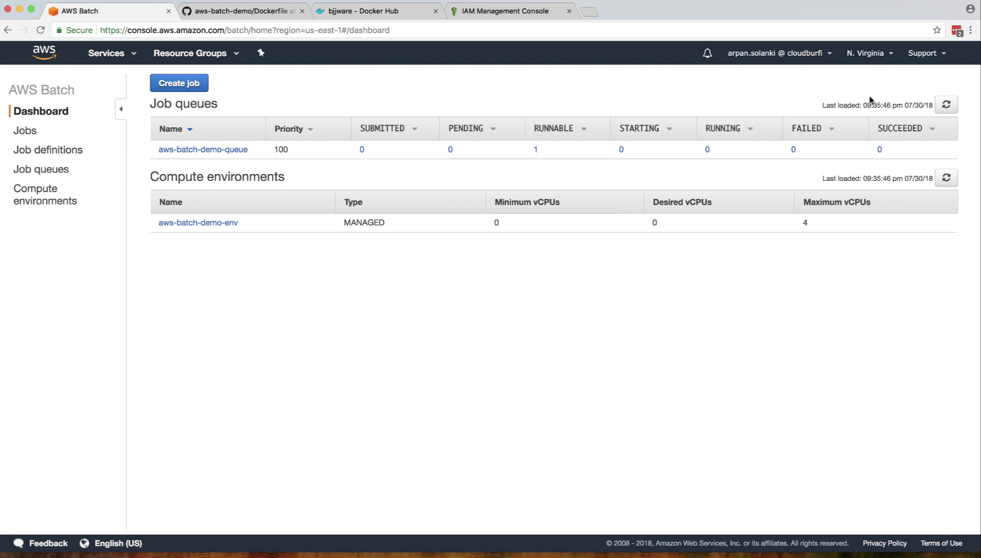
click(945, 106)
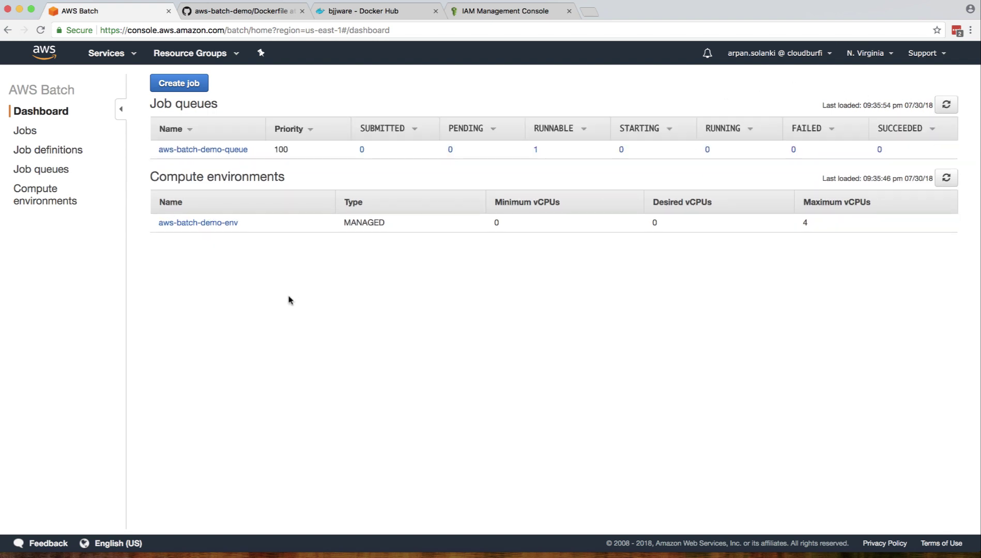